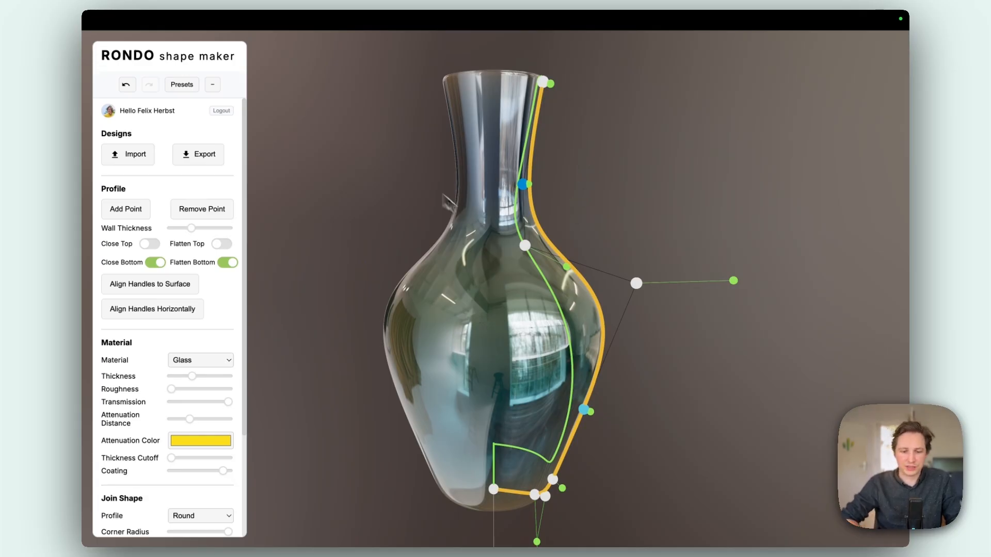
- Lower the vase's inner shoulder profile points and try the Chemical Glass 2 preset
drag(527, 249, 524, 293)
drag(637, 284, 623, 341)
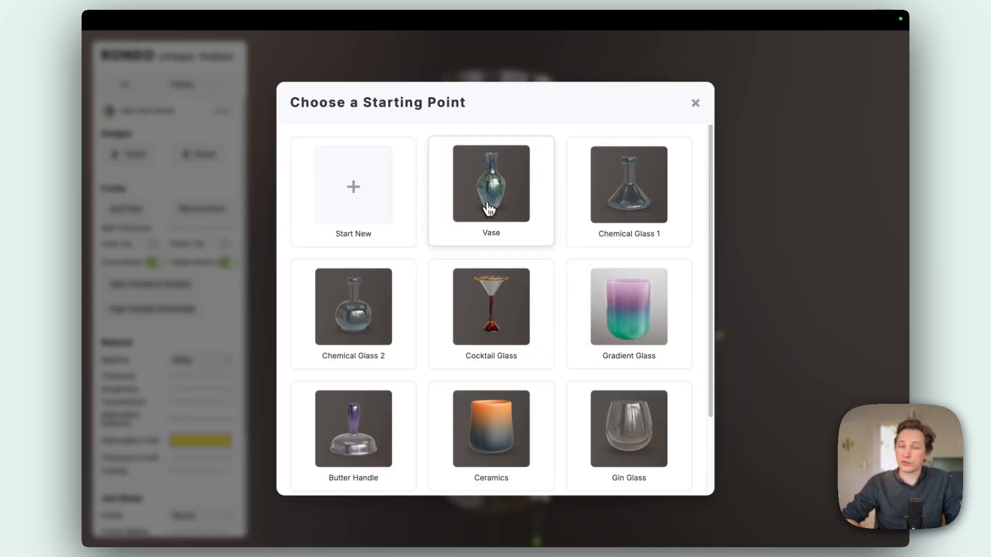
click(376, 321)
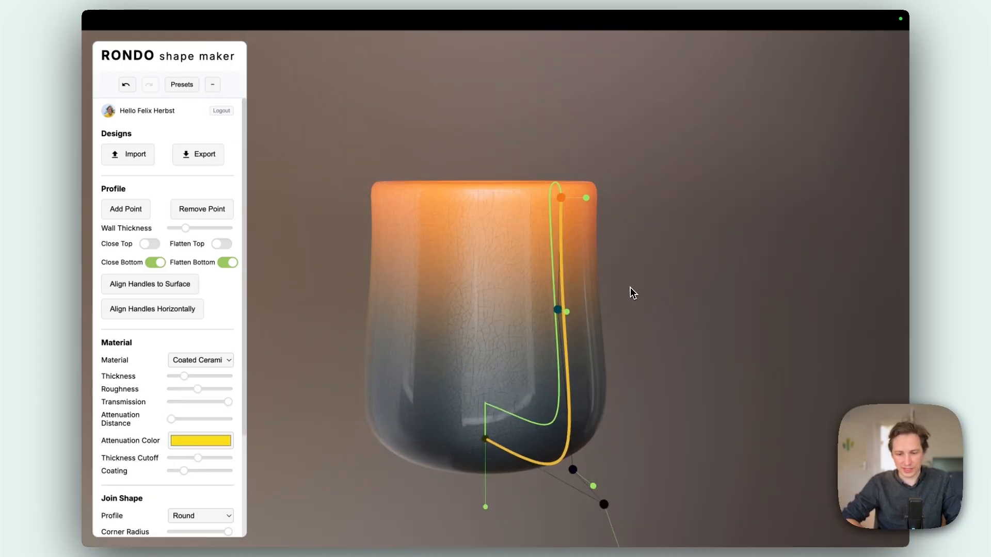
drag(630, 287, 501, 321)
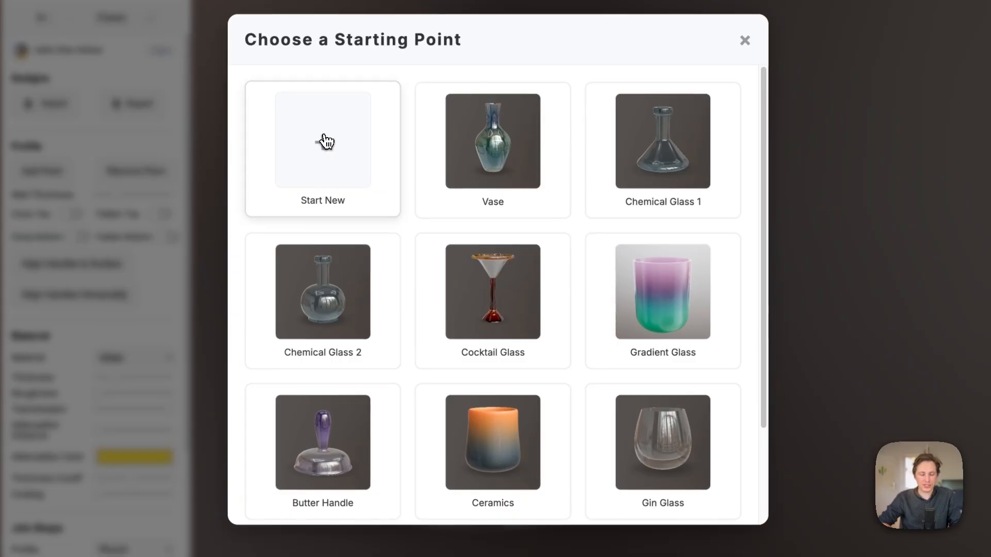
- Start a new design from the blank starting point
click(327, 150)
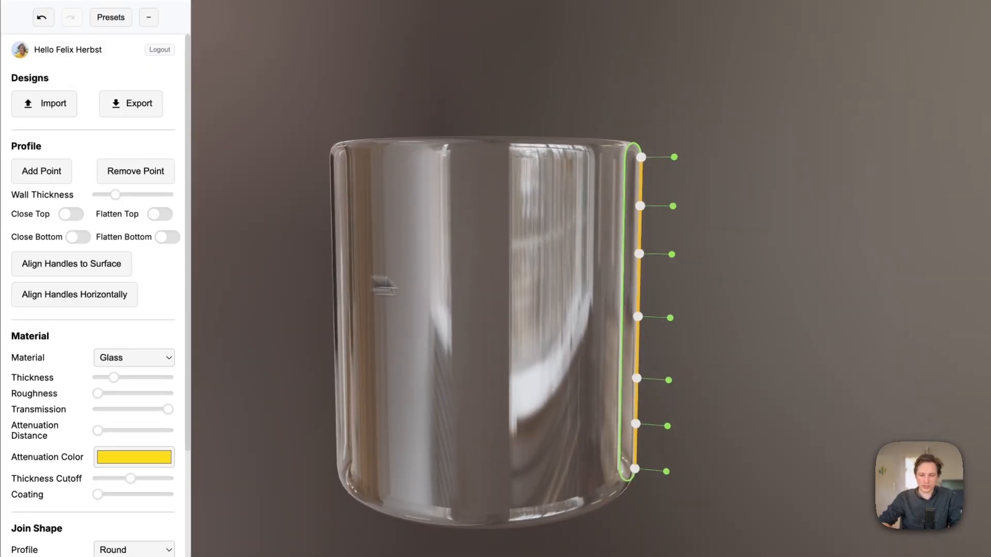
mouse_move(358, 243)
mouse_down()
mouse_move(339, 394)
mouse_move(343, 237)
mouse_up()
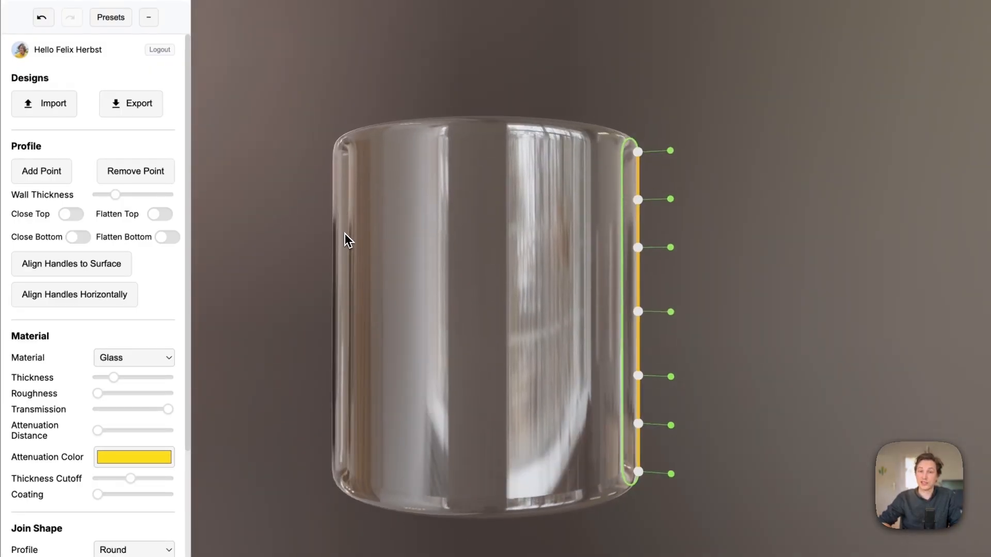
drag(413, 288, 504, 274)
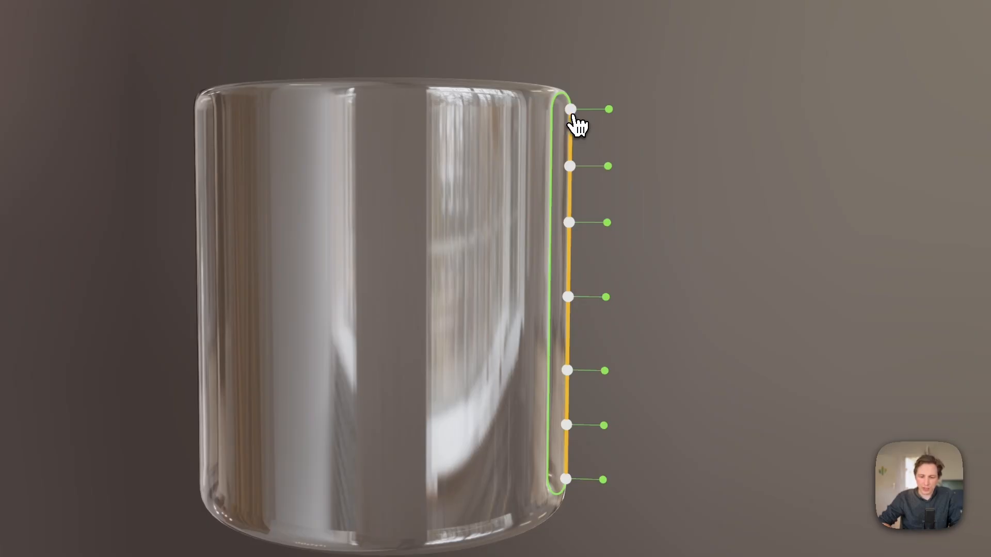
- Reshape the cylinder's profile with a narrower, raised rim, a pinched waist and a tapered lower end
drag(571, 110, 509, 51)
drag(567, 222, 501, 266)
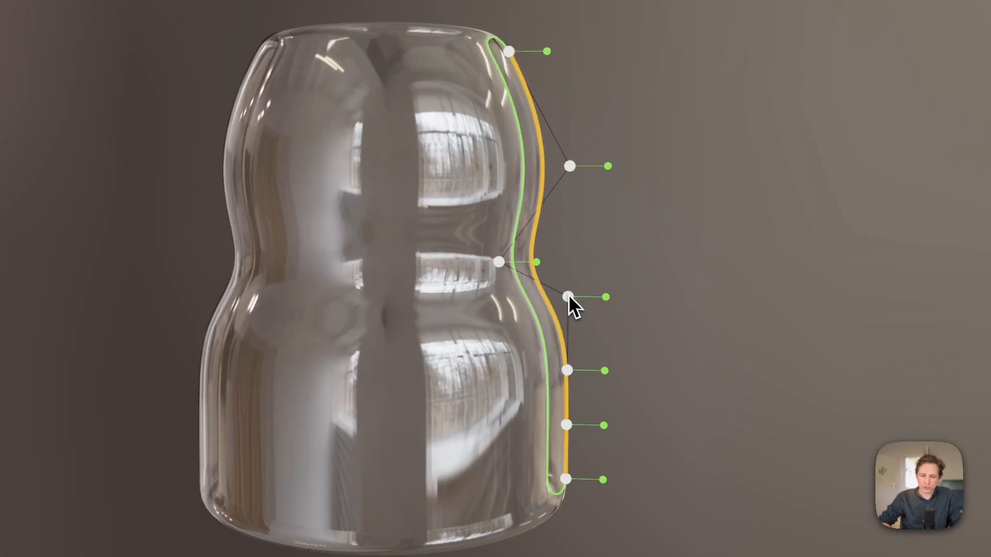
drag(568, 297, 515, 336)
drag(567, 371, 559, 378)
drag(565, 480, 440, 528)
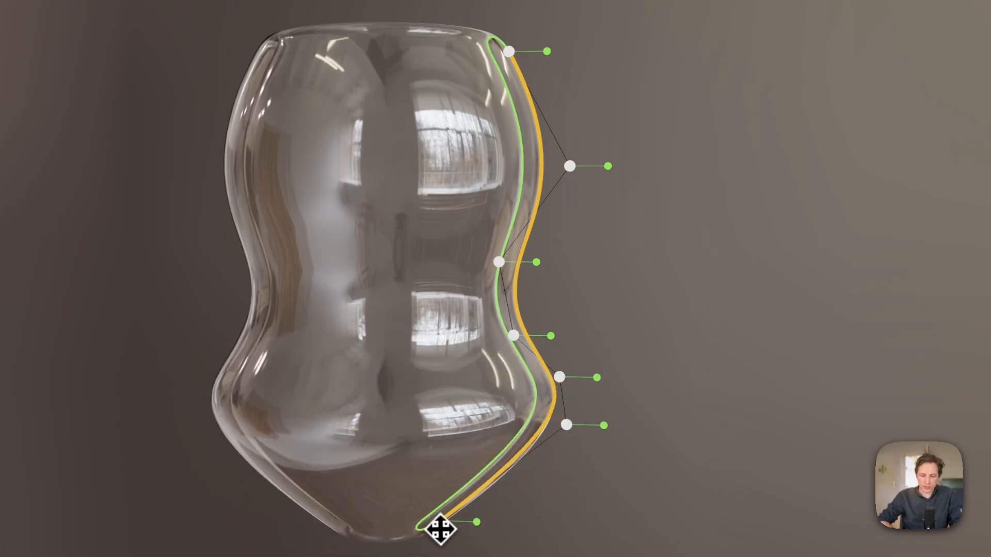
drag(567, 424, 568, 490)
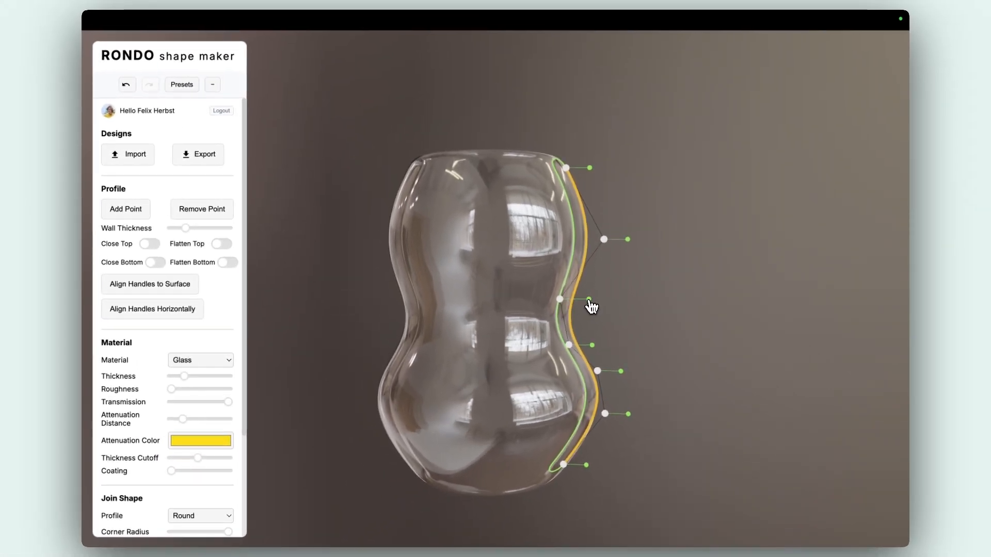
- Thicken the glass wall at the waist by extending that point's thickness handle well outward
drag(589, 301, 646, 299)
scroll(504, 293, up, 3)
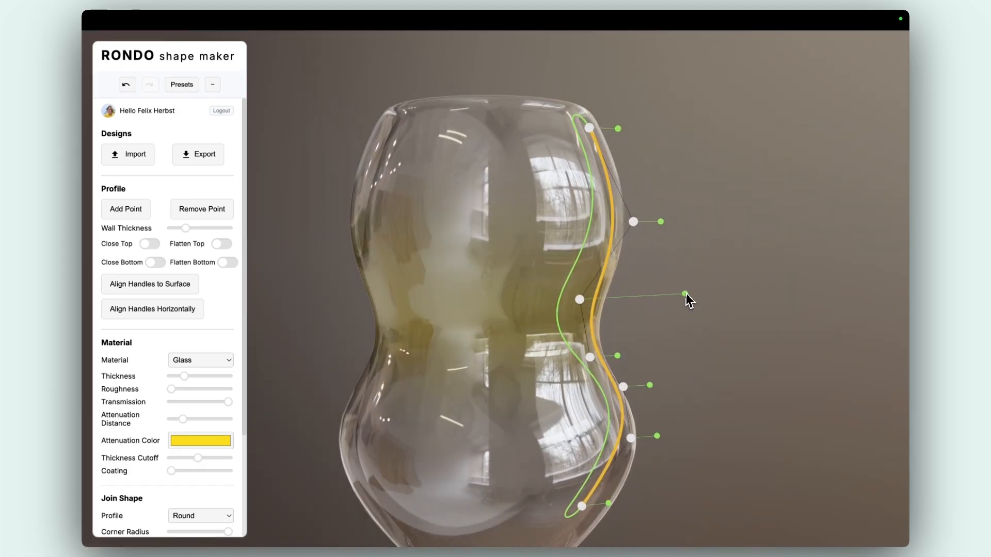
mouse_move(685, 294)
mouse_down()
mouse_move(626, 300)
mouse_move(697, 286)
mouse_move(661, 293)
mouse_move(686, 292)
mouse_up()
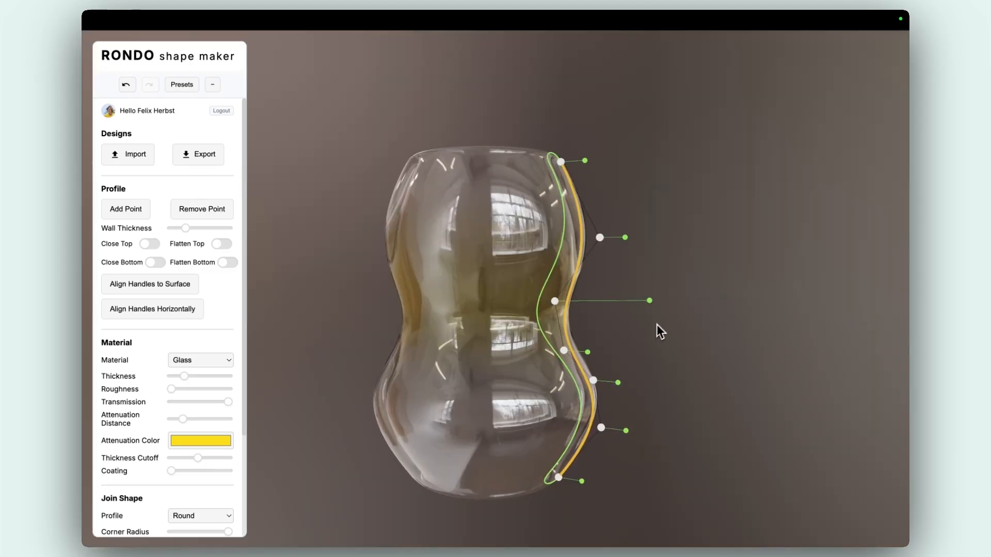
scroll(656, 324, up, 5)
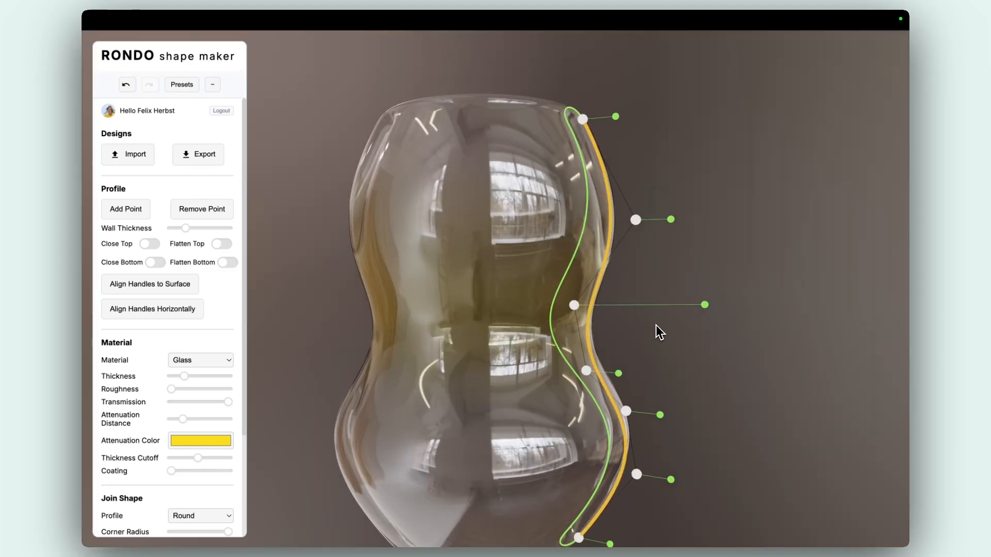
drag(615, 249, 620, 248)
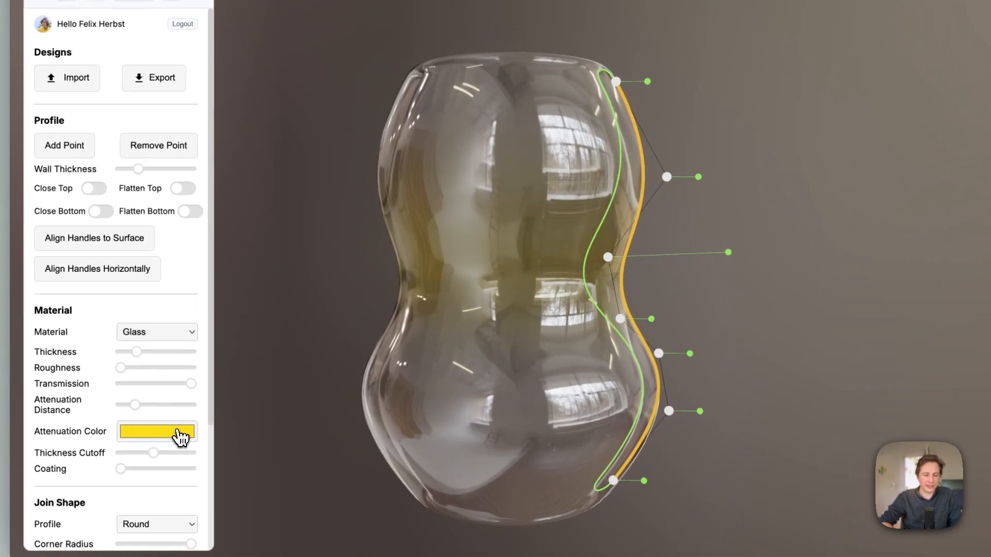
- Change the glass attenuation color from the default to a bright green
click(179, 438)
mouse_move(251, 360)
mouse_down()
mouse_move(182, 364)
mouse_move(244, 364)
mouse_move(233, 364)
mouse_up()
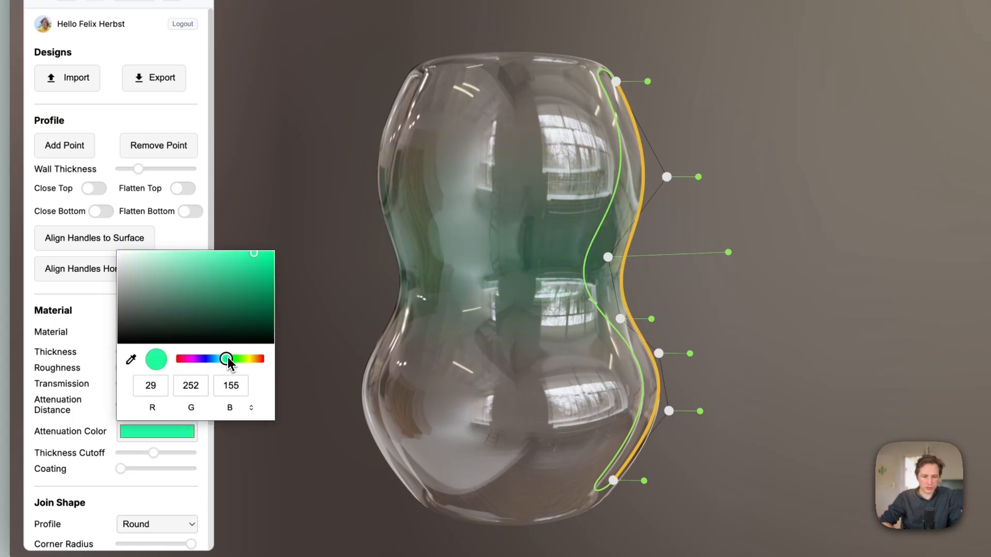
drag(255, 278, 261, 253)
click(40, 413)
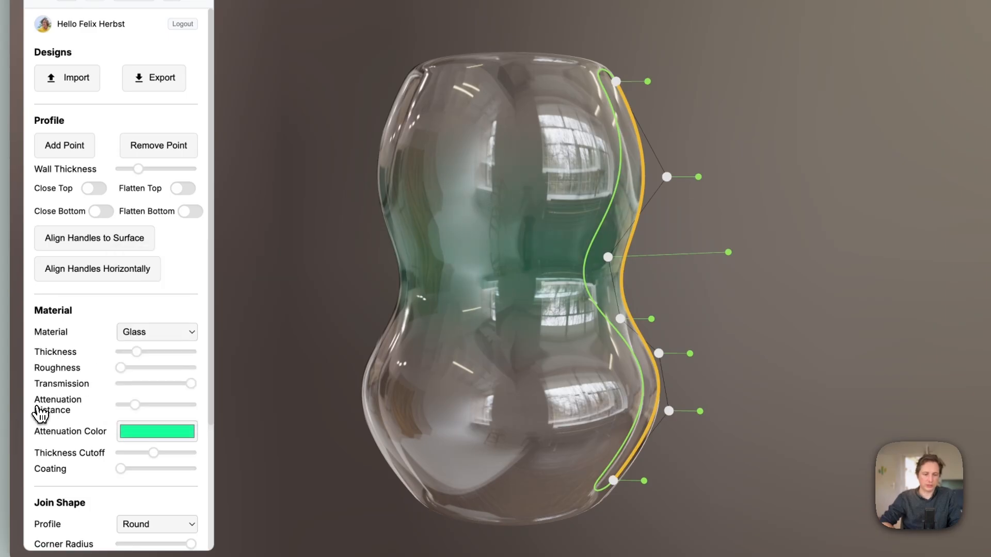
- Shift the waist point slightly up and inward, thin the wall at the upper bulge and slightly thicken it at the lower bulge
mouse_move(608, 258)
mouse_down()
mouse_move(706, 261)
mouse_move(594, 247)
mouse_up()
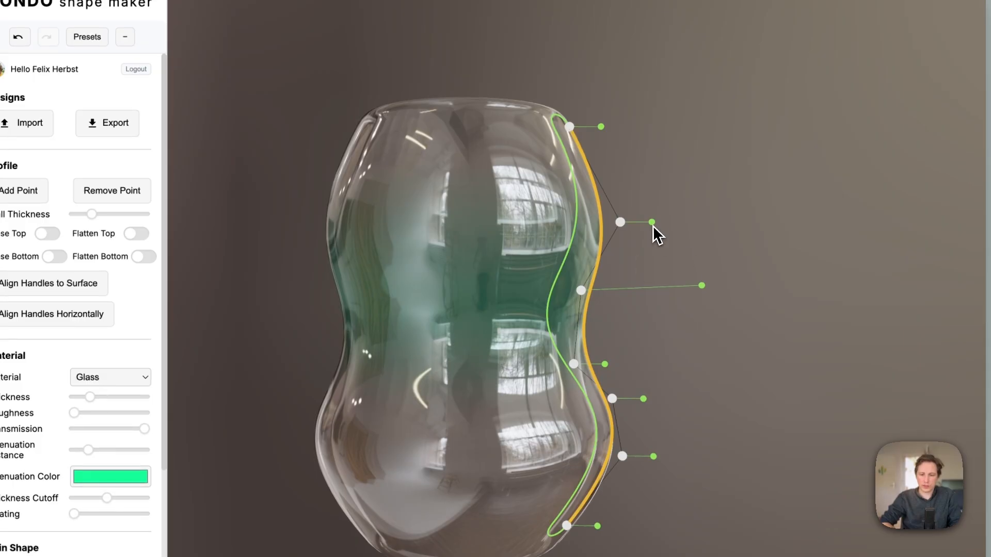
drag(653, 223, 677, 221)
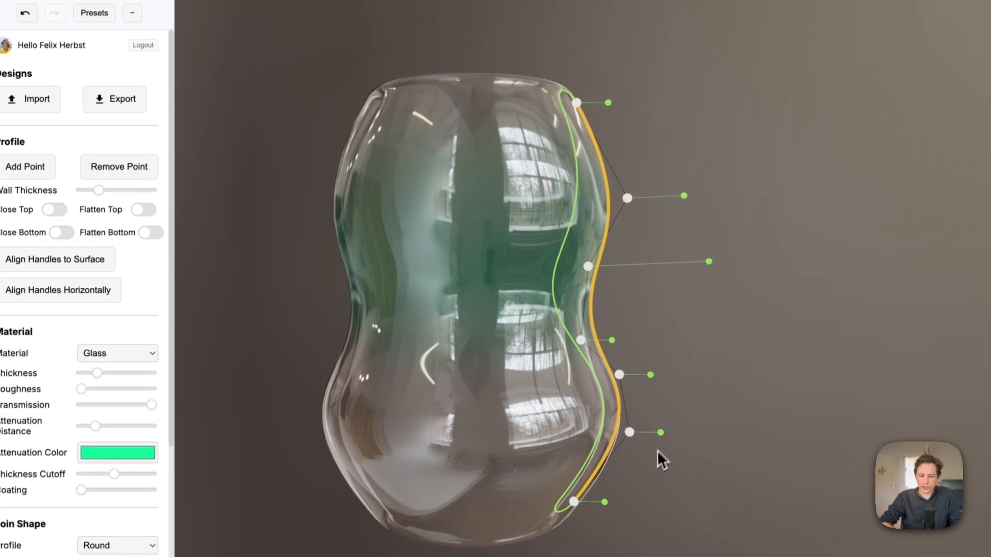
mouse_move(664, 426)
mouse_down()
mouse_move(795, 421)
mouse_move(652, 425)
mouse_up()
drag(652, 425, 668, 428)
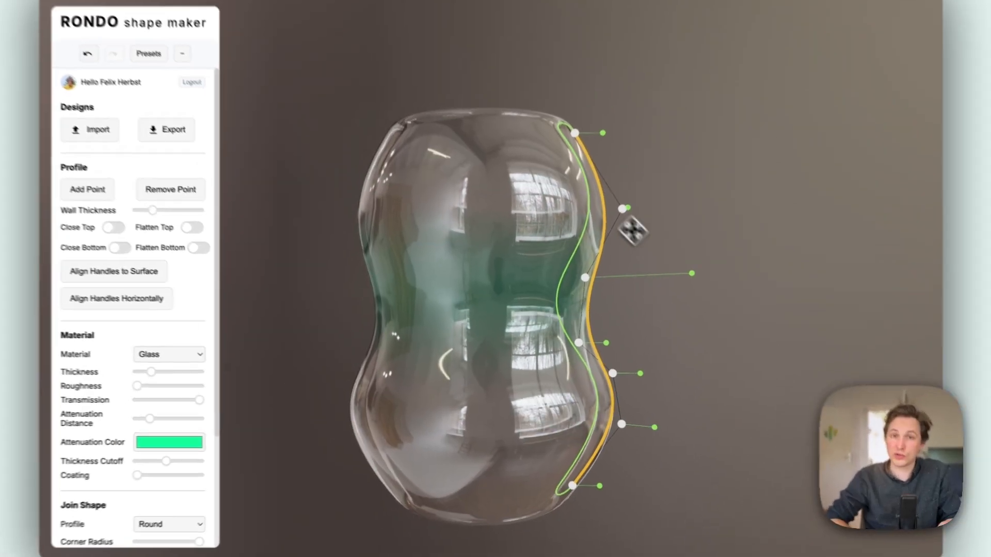
drag(646, 204, 638, 180)
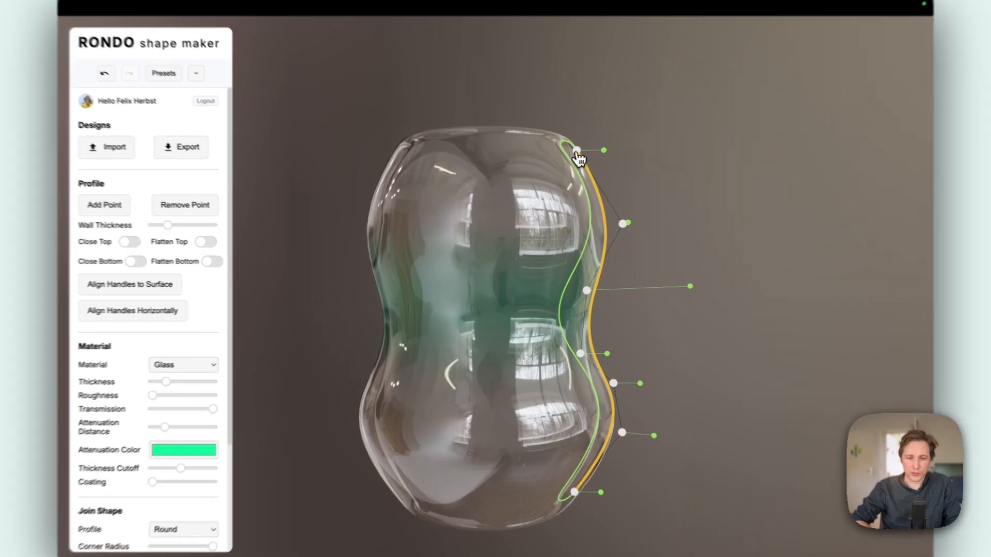
- Reshape the profile into an hourglass by adjusting the rim and upper bulge and pulling both waist points far inward
drag(572, 158, 596, 156)
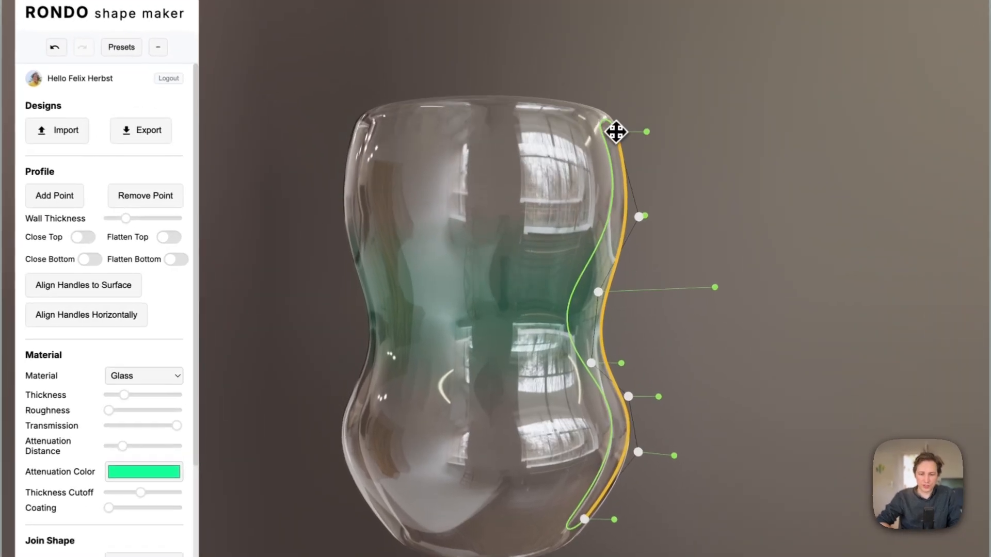
drag(639, 217, 612, 222)
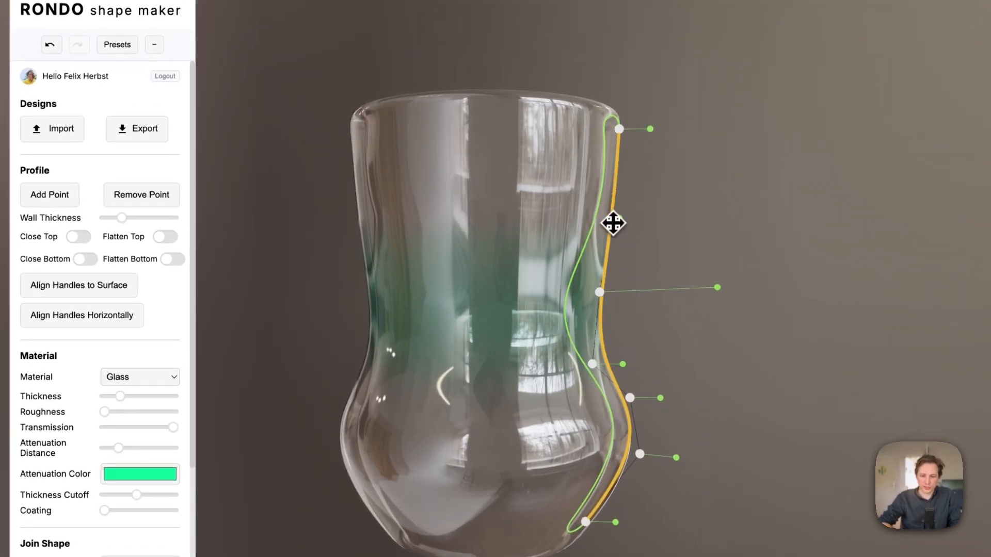
drag(619, 130, 588, 129)
drag(601, 297, 500, 294)
drag(593, 364, 500, 385)
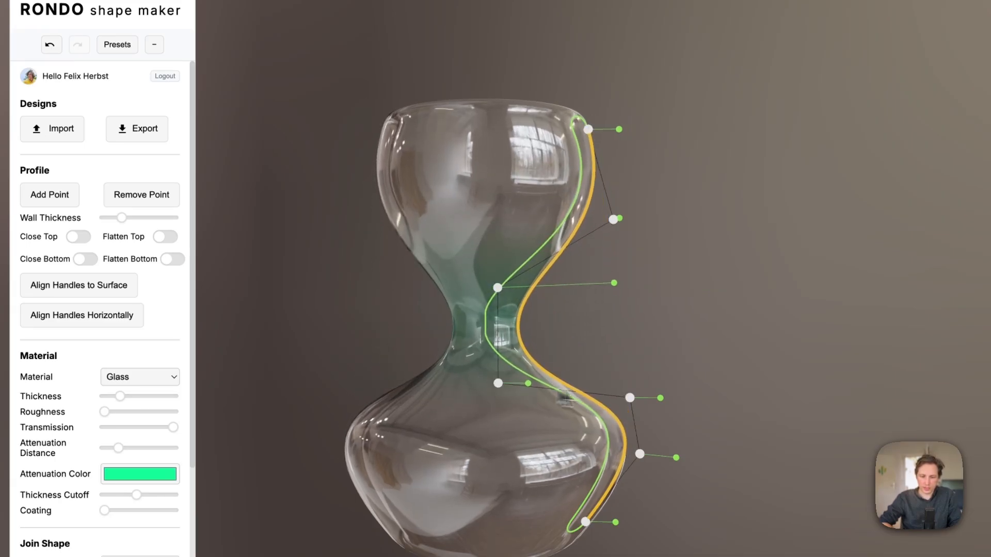
- Close the bottom of the glass and flatten it
drag(485, 497, 487, 427)
drag(609, 514, 597, 499)
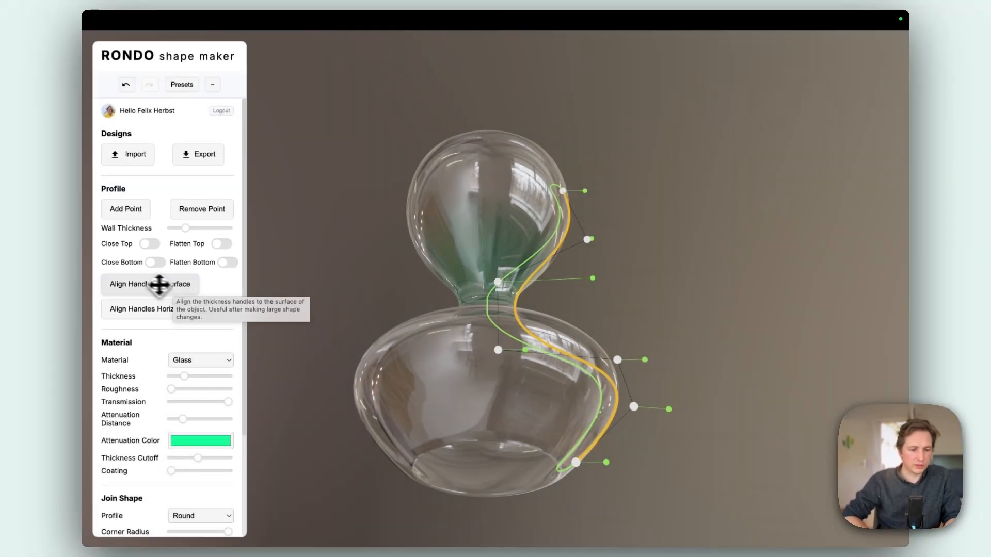
click(155, 263)
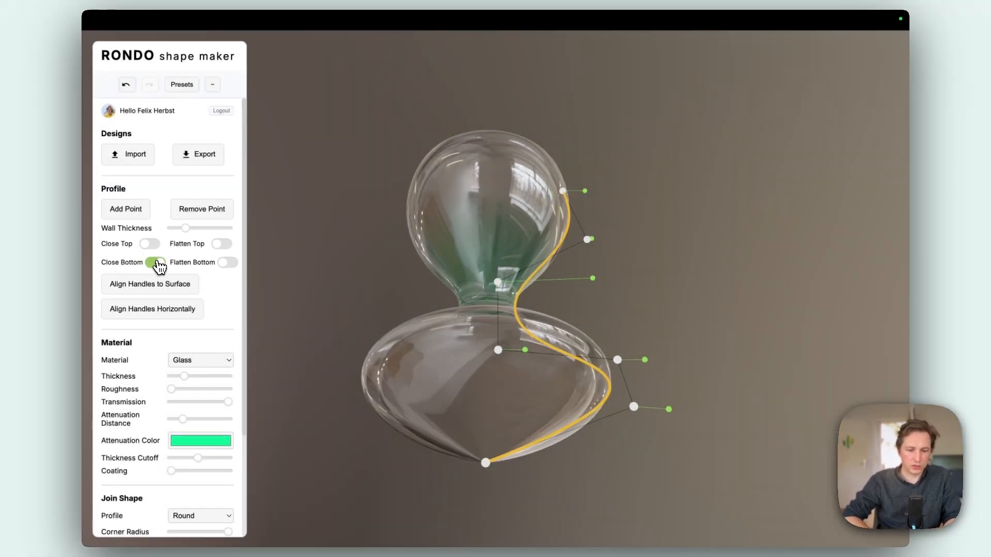
click(227, 263)
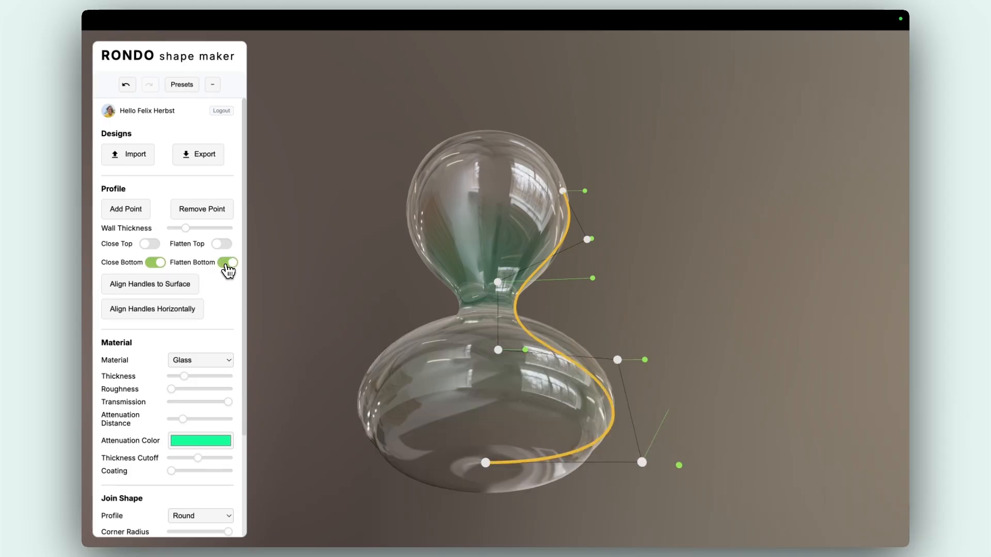
- Narrow and raise the flat base, and lower the two profile points above it to form a goblet stem with a flared foot
drag(456, 413, 452, 447)
mouse_move(492, 487)
mouse_down()
mouse_move(491, 436)
mouse_move(491, 503)
mouse_move(487, 495)
mouse_up()
drag(626, 493, 588, 474)
drag(487, 494, 487, 456)
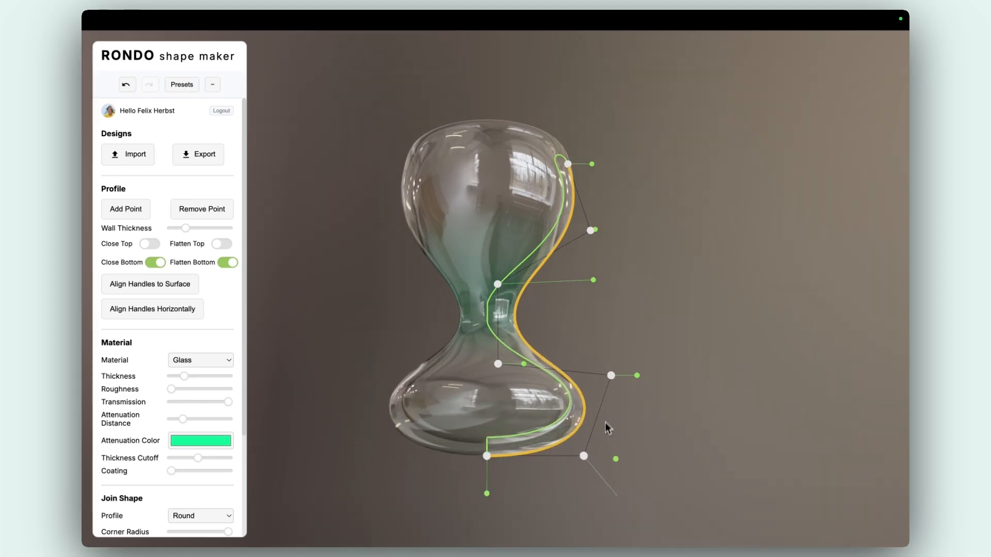
drag(610, 376, 581, 441)
drag(504, 372, 499, 430)
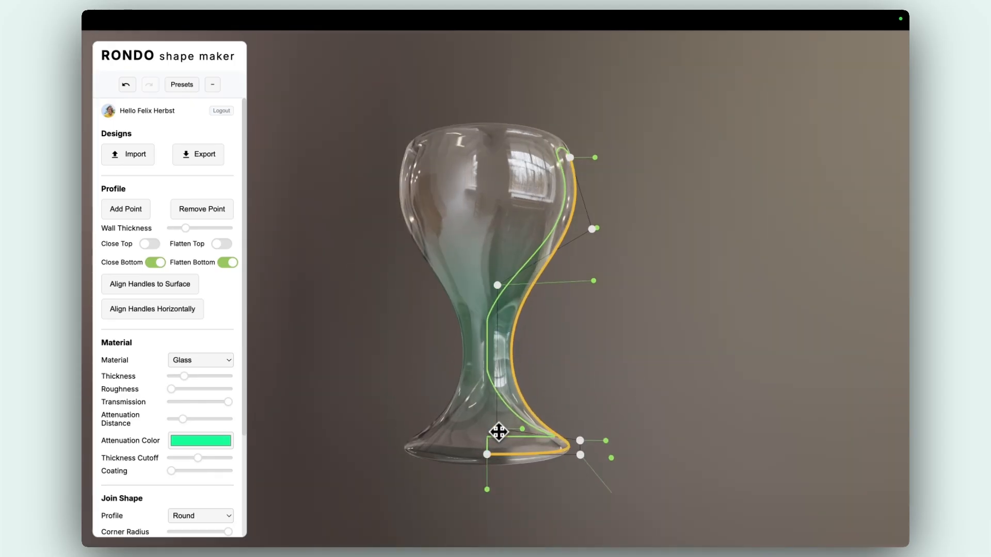
drag(534, 280, 500, 274)
scroll(557, 234, up, 2)
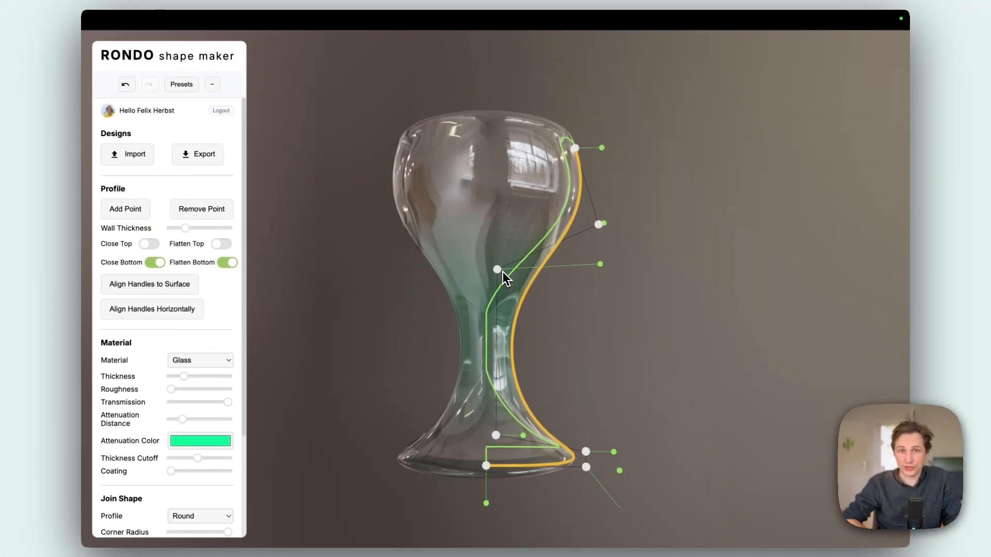
- Add one profile point at each end of the stem and lower the original point below the bowl to define a sharper transition
click(130, 209)
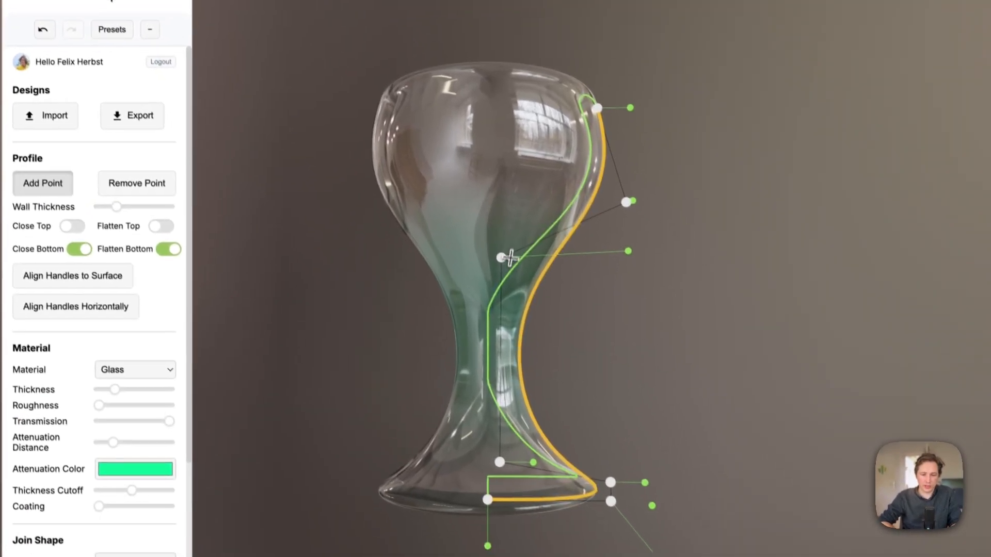
click(505, 281)
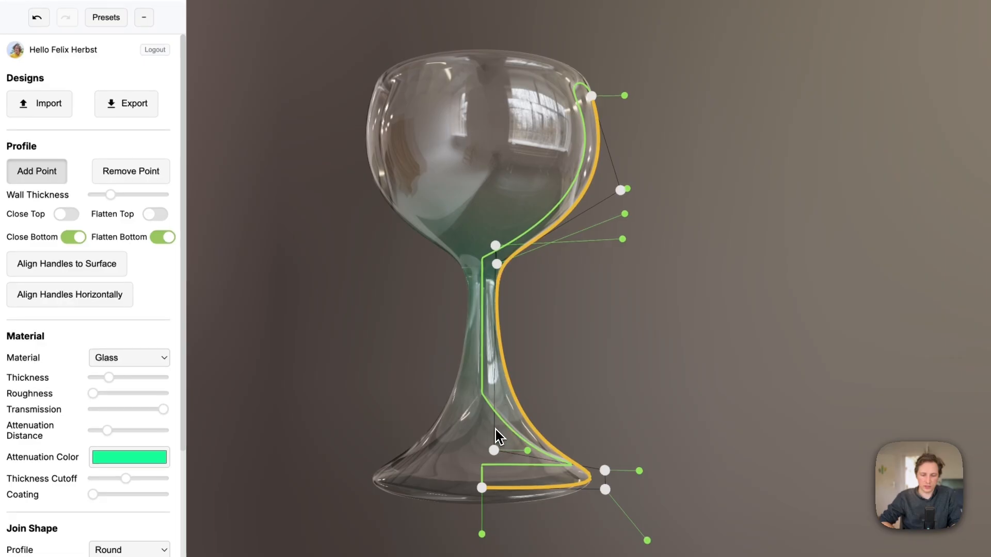
click(496, 429)
click(44, 180)
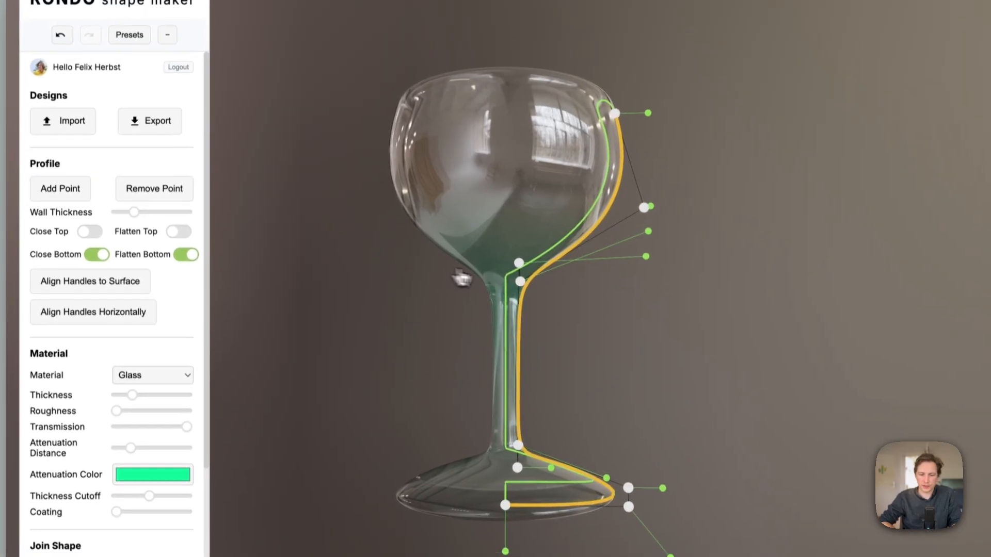
drag(523, 266, 524, 307)
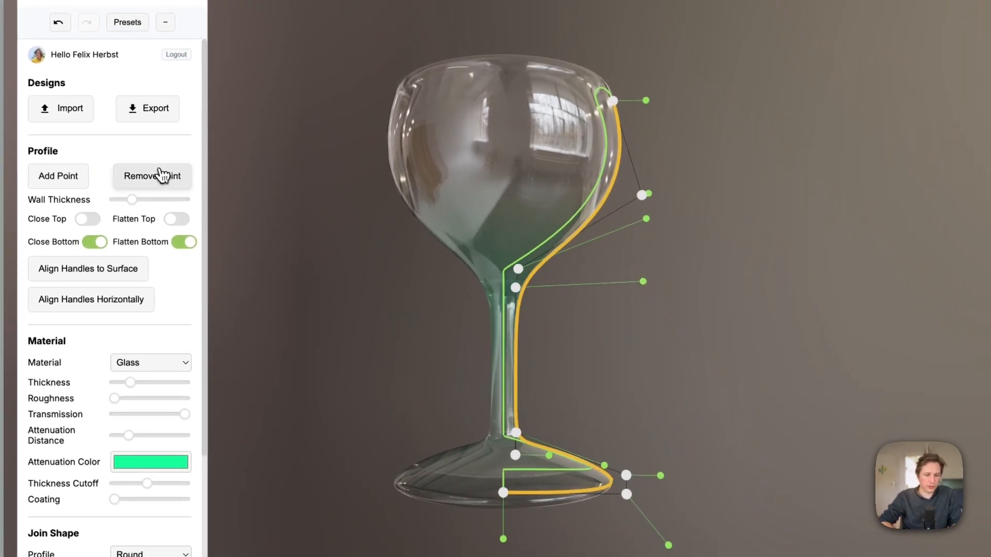
- Remove one profile point at the top of the stem and the added one near the foot
click(516, 287)
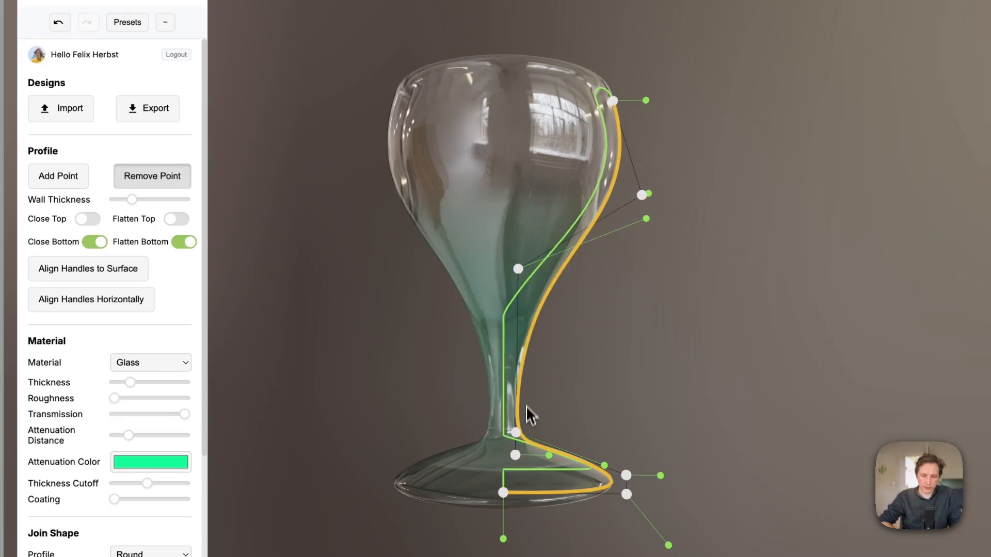
click(516, 434)
click(135, 181)
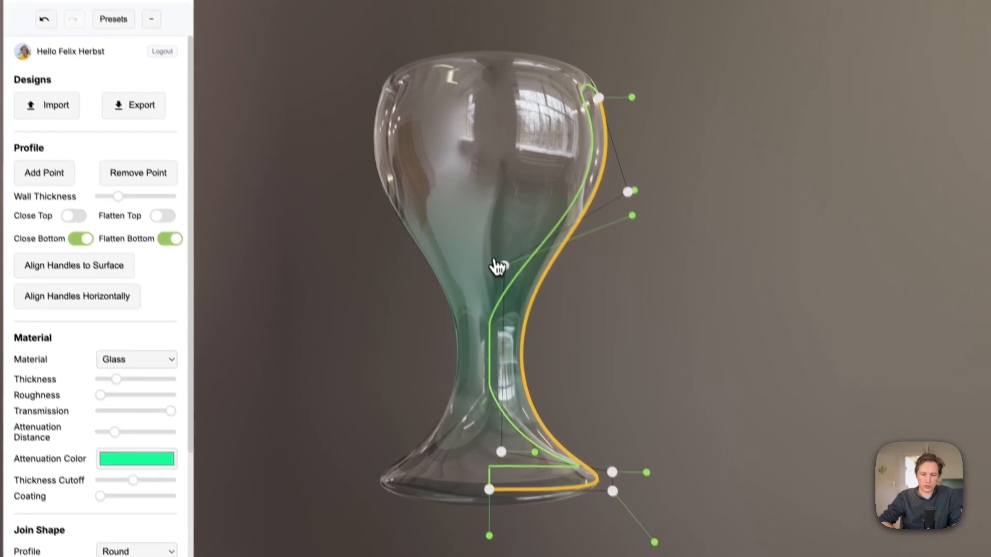
- Sharpen the profile points at the top of the stem and at the foot to form a straight, narrow stem
right_click(518, 269)
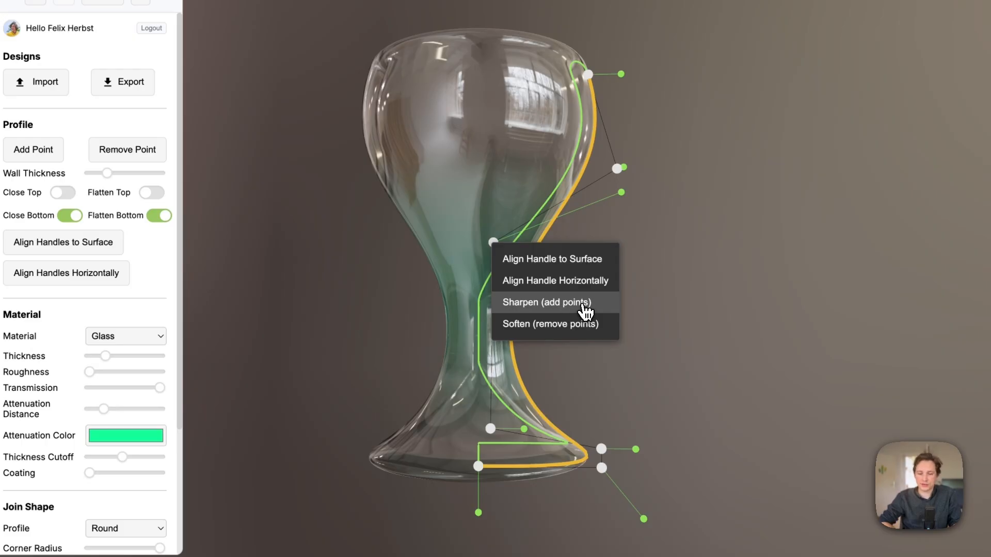
click(585, 305)
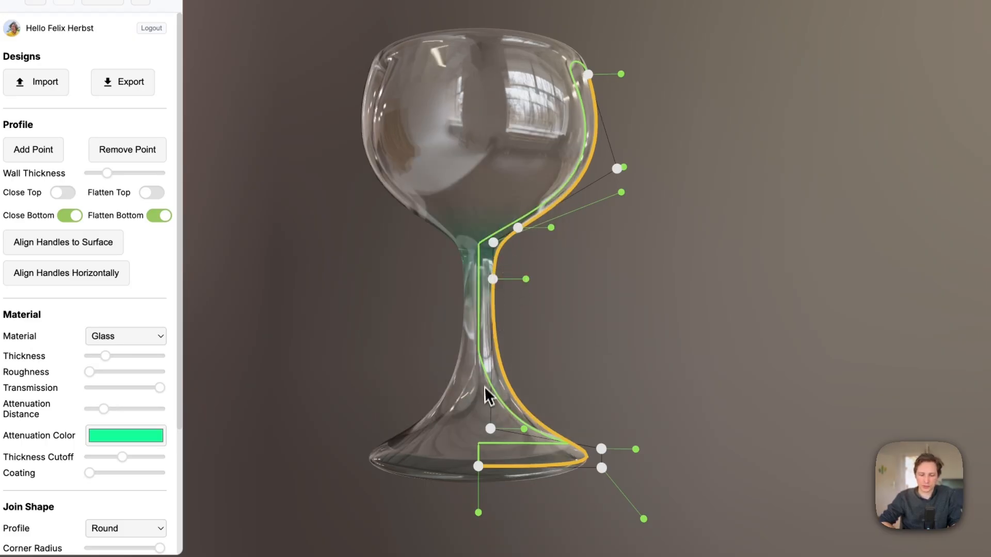
click(493, 434)
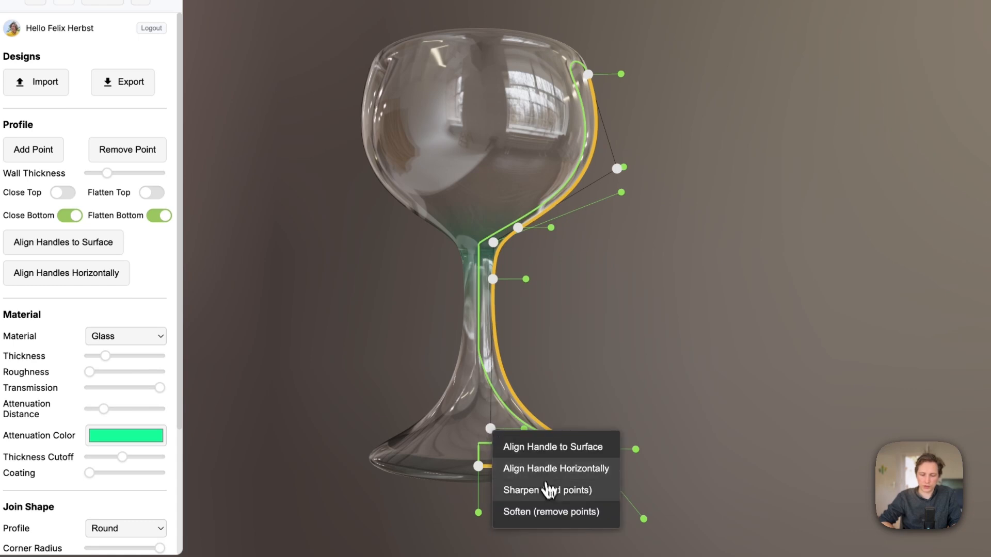
click(516, 487)
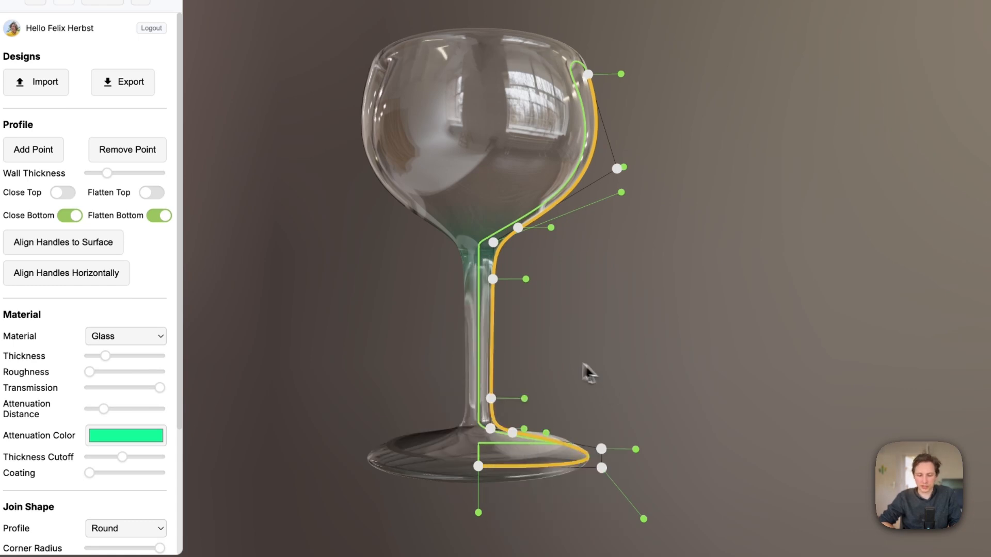
click(494, 242)
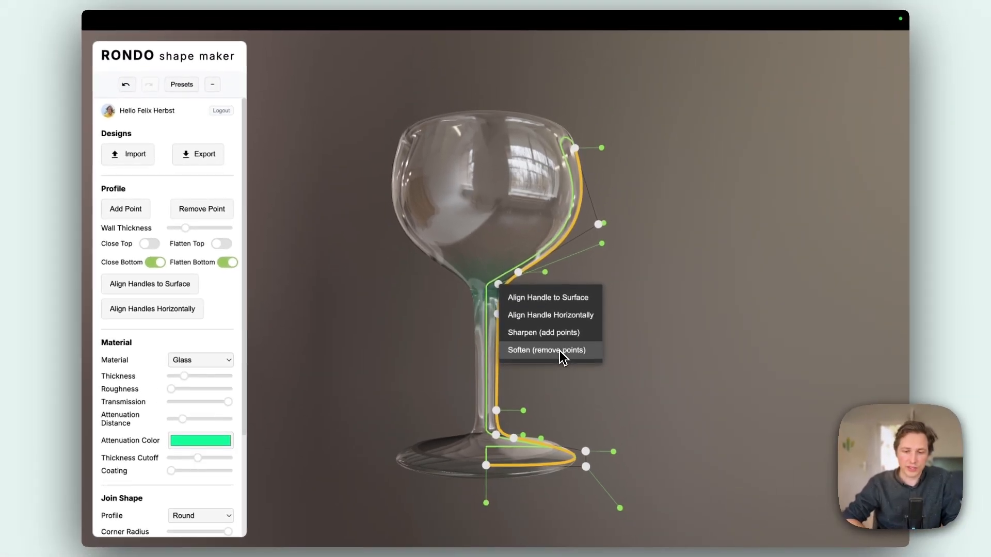
click(578, 356)
- Raise the goblet's rim point and move the profile point at the bowl's widest part slightly inward
drag(623, 317, 615, 351)
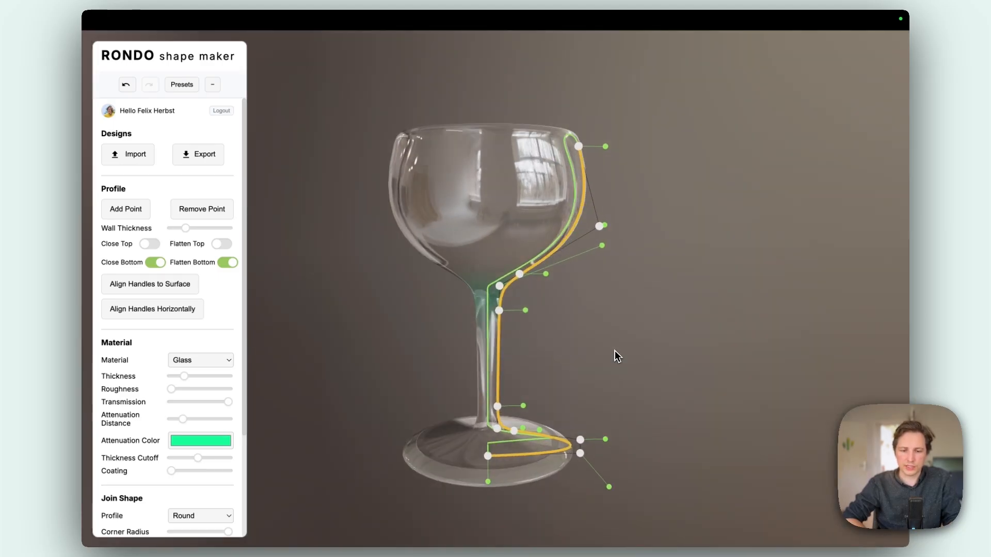
drag(579, 148, 575, 130)
drag(599, 227, 599, 227)
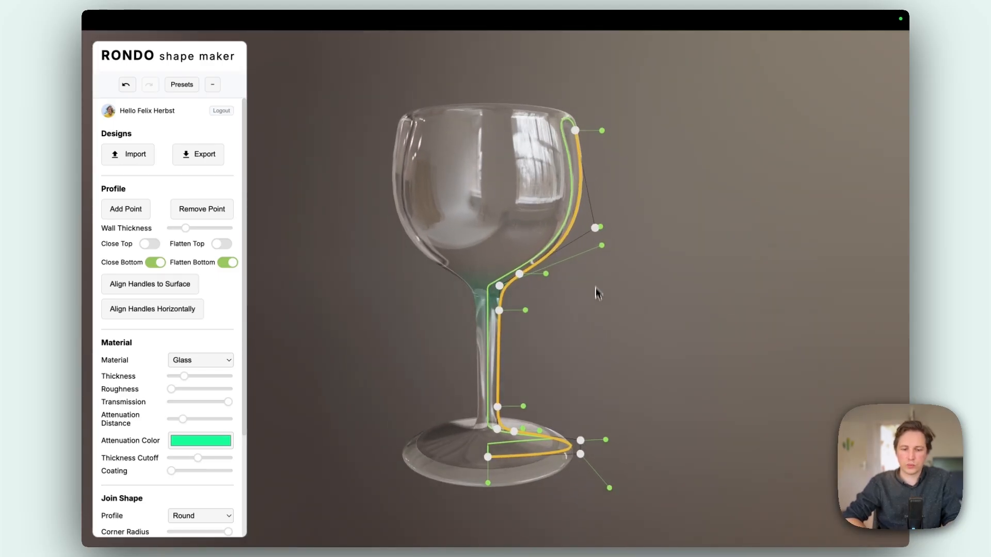
drag(559, 380, 560, 356)
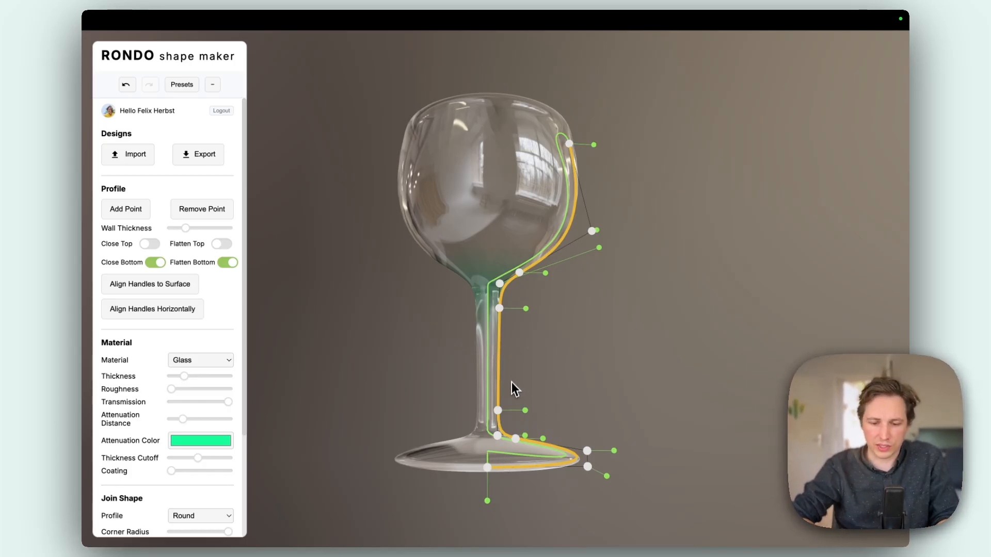
- Move the wall handles at the foot, stem and rim freely, and align all handles to the surface
mouse_move(613, 451)
mouse_down()
mouse_move(636, 431)
mouse_move(628, 440)
mouse_up()
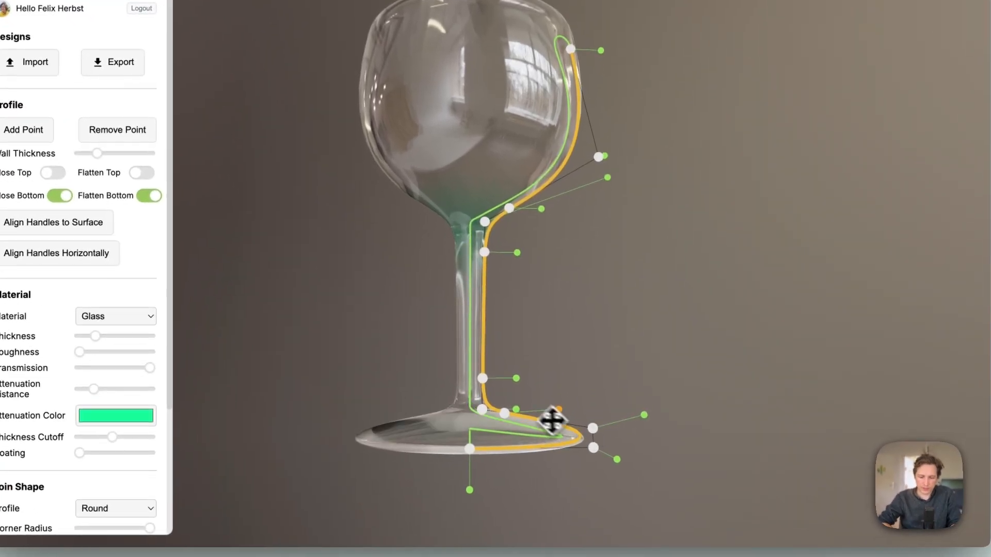
drag(538, 413, 531, 383)
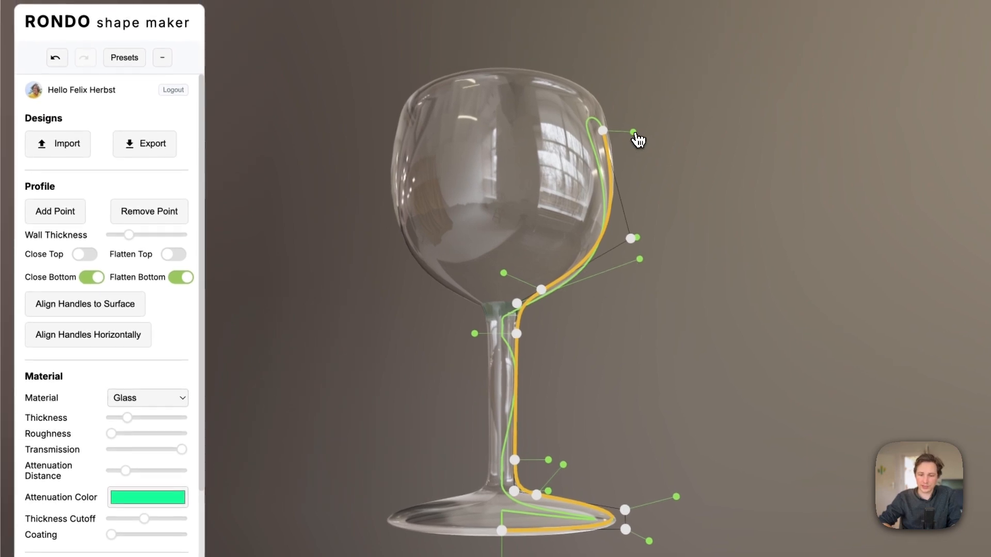
drag(635, 134, 549, 162)
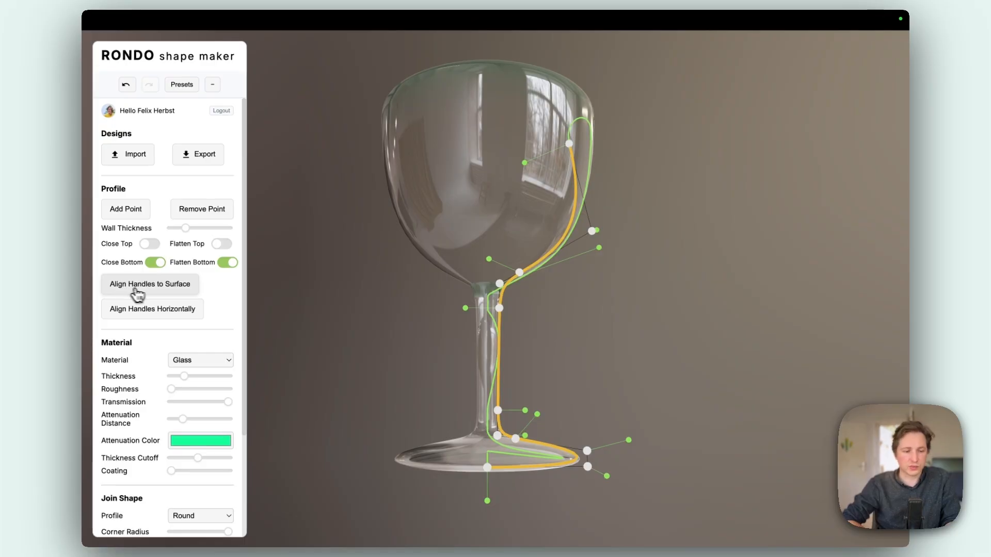
click(162, 293)
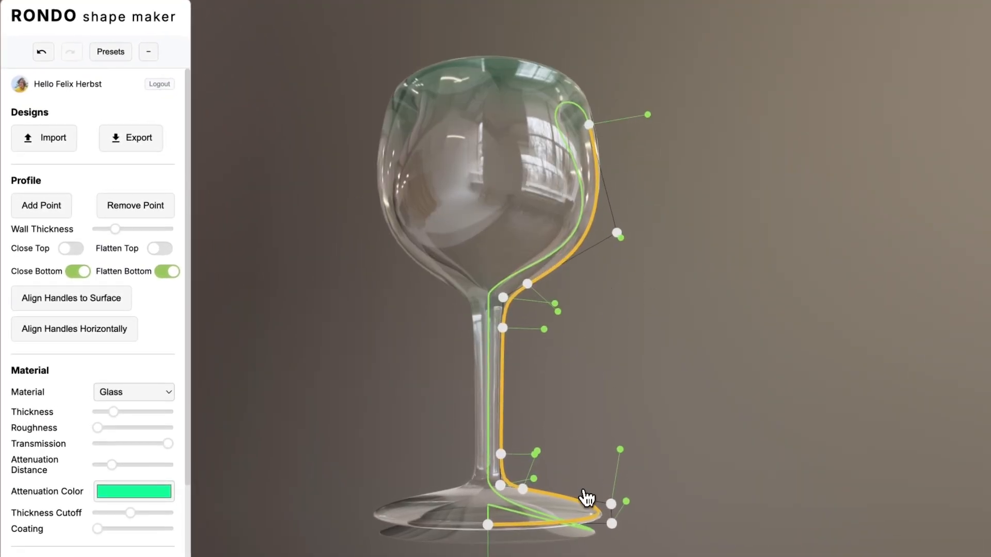
- Reposition the two wall handles at the foot's outer edge to reshape the inside of the foot
drag(628, 502, 653, 556)
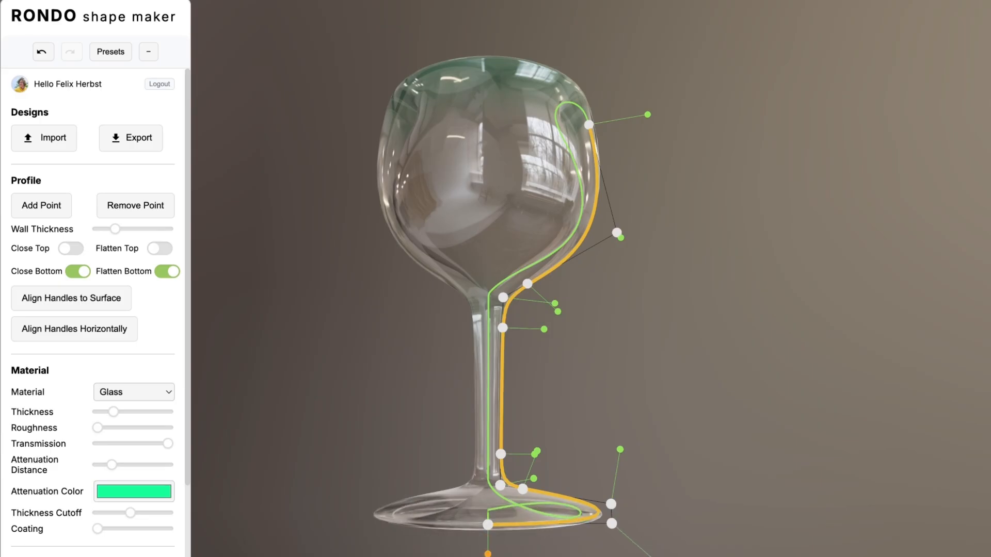
drag(620, 449, 632, 483)
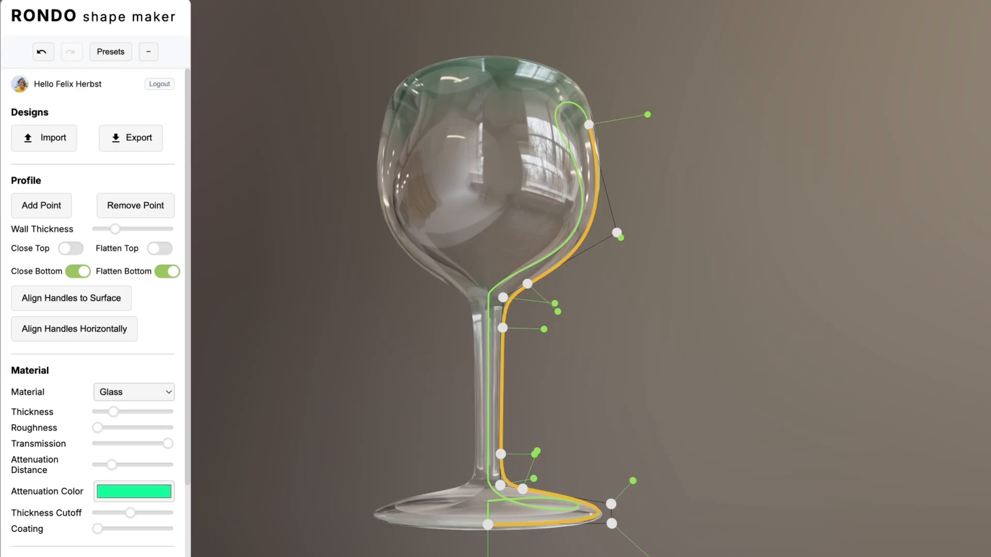
drag(651, 556, 634, 539)
- Lengthen the wall handles at the lower and upper ends of the stem to fill it with solid glass
drag(537, 429, 587, 419)
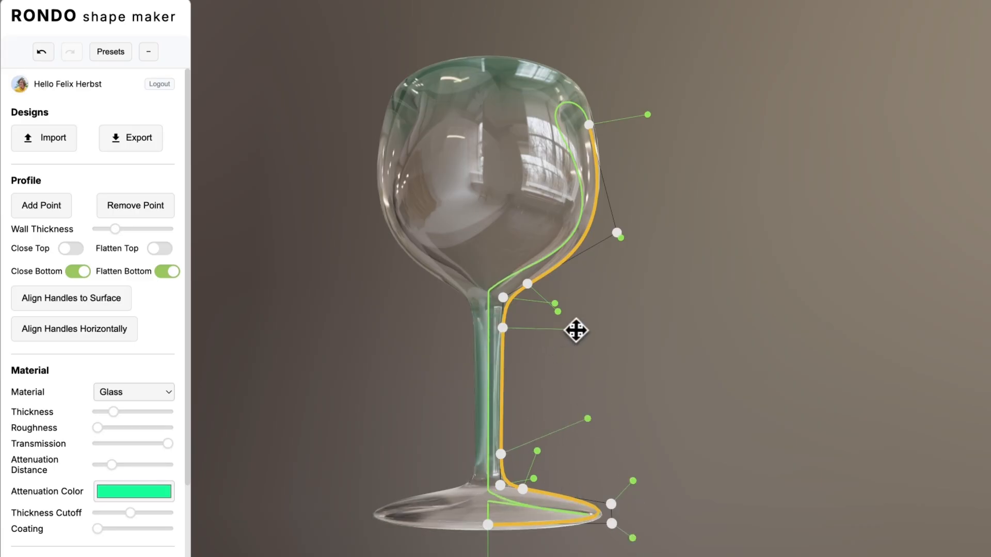
drag(573, 331, 568, 331)
mouse_move(534, 374)
mouse_down()
mouse_move(635, 392)
mouse_move(501, 393)
mouse_up()
mouse_move(532, 477)
mouse_down()
mouse_move(615, 434)
mouse_move(524, 472)
mouse_up()
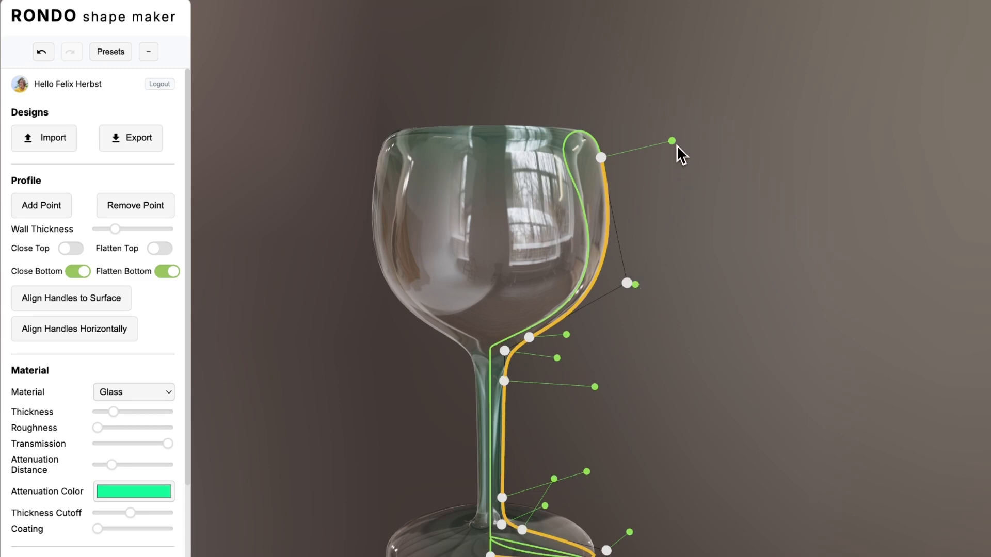
- Extend the rim point's wall handle outward to thicken the upper wall of the bowl
drag(590, 137, 591, 248)
scroll(580, 265, up, 5)
right_drag(657, 291, 529, 278)
drag(581, 328, 576, 295)
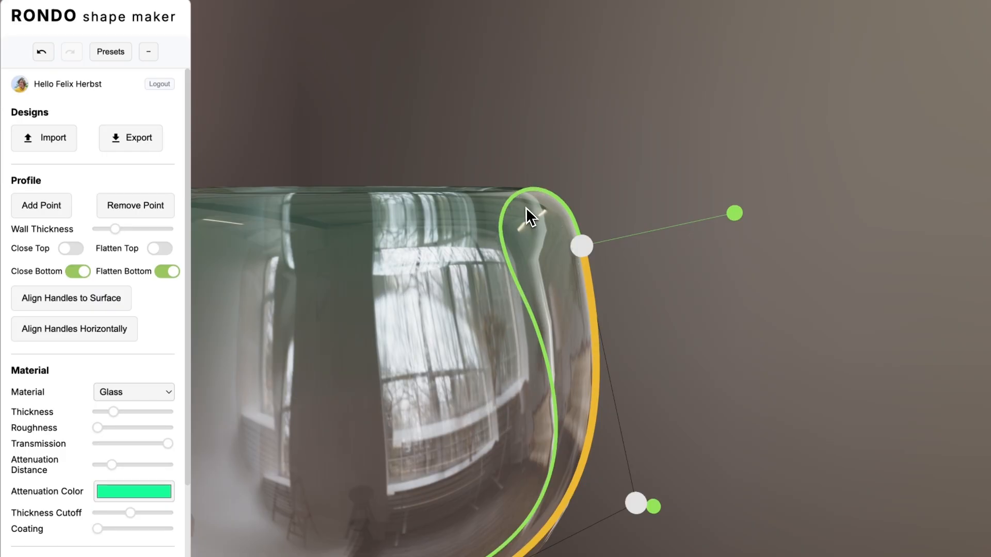
drag(559, 238, 520, 315)
drag(590, 349, 589, 311)
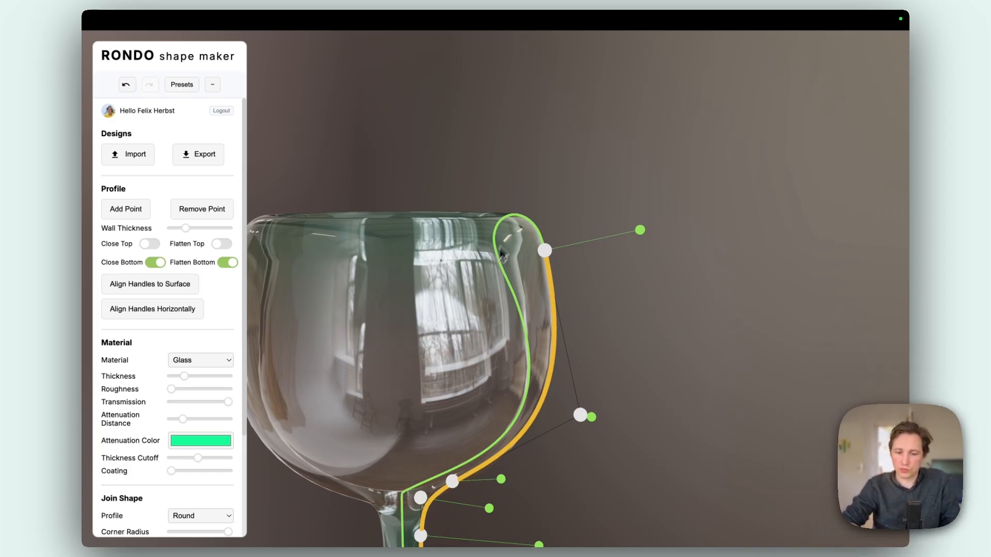
drag(640, 230, 681, 223)
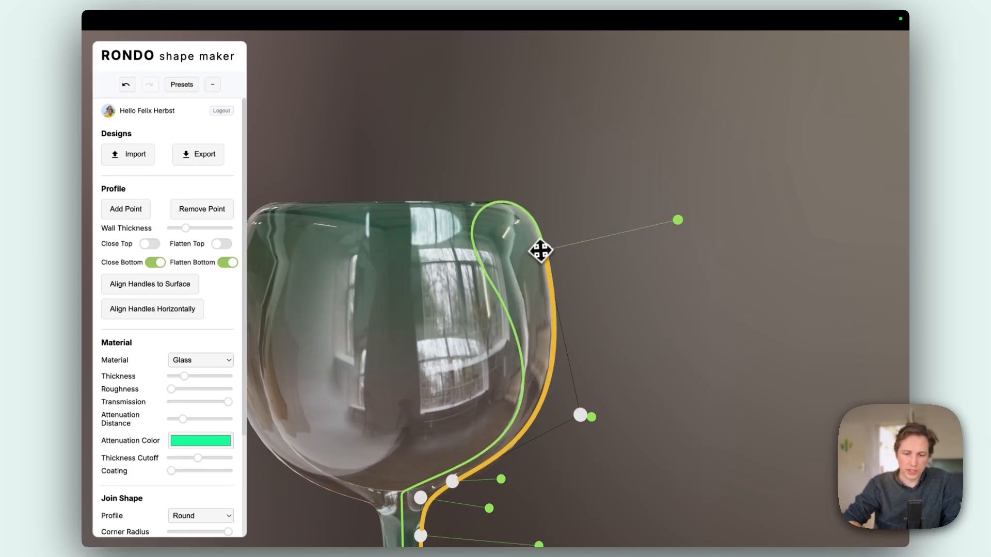
mouse_move(470, 301)
mouse_down()
mouse_move(507, 339)
mouse_move(509, 315)
mouse_move(566, 300)
mouse_move(473, 303)
mouse_up()
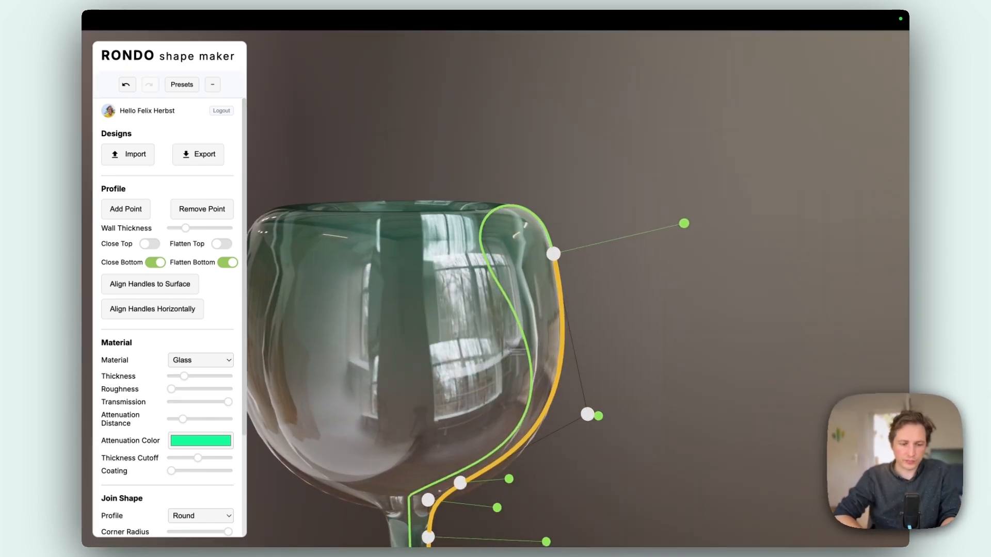
- Try a small corner radius on the join shape to give the rim sharp edges
scroll(158, 368, down, 5)
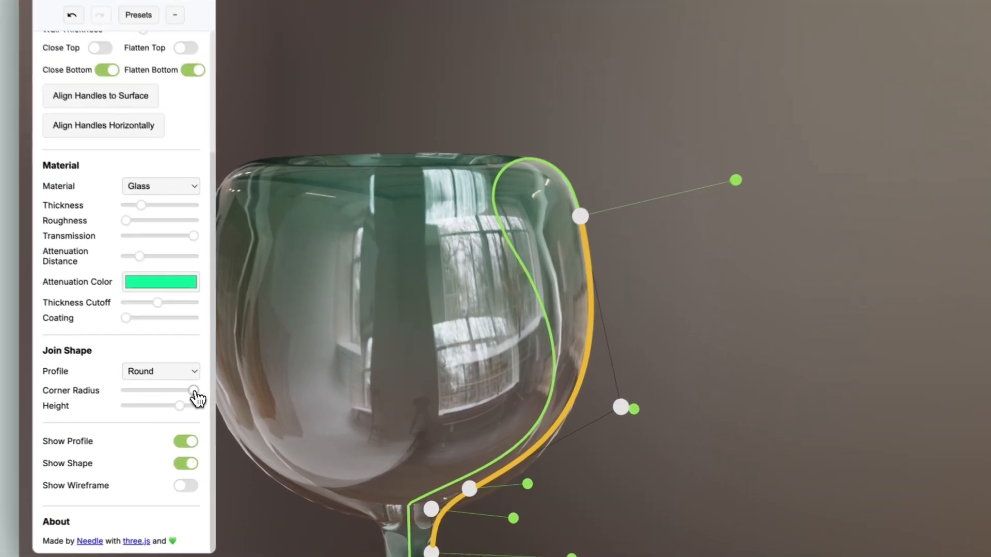
drag(194, 391, 137, 390)
mouse_move(626, 271)
mouse_down()
mouse_move(586, 291)
mouse_move(633, 288)
mouse_up()
scroll(586, 289, up, 5)
drag(610, 323, 665, 308)
drag(601, 265, 562, 271)
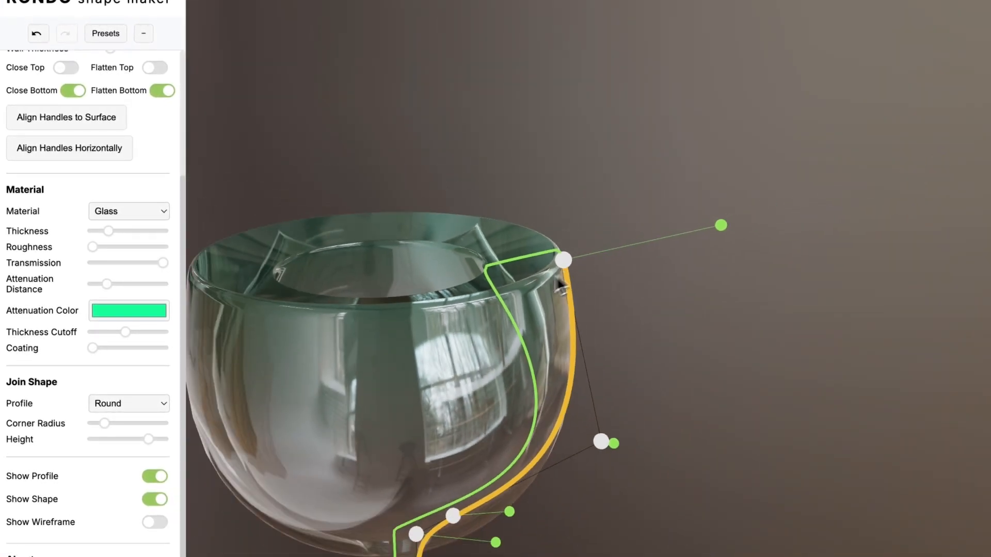
- Restore the maximum corner radius with a lower join height, and shorten and level the rim's wall handle
drag(164, 441, 155, 415)
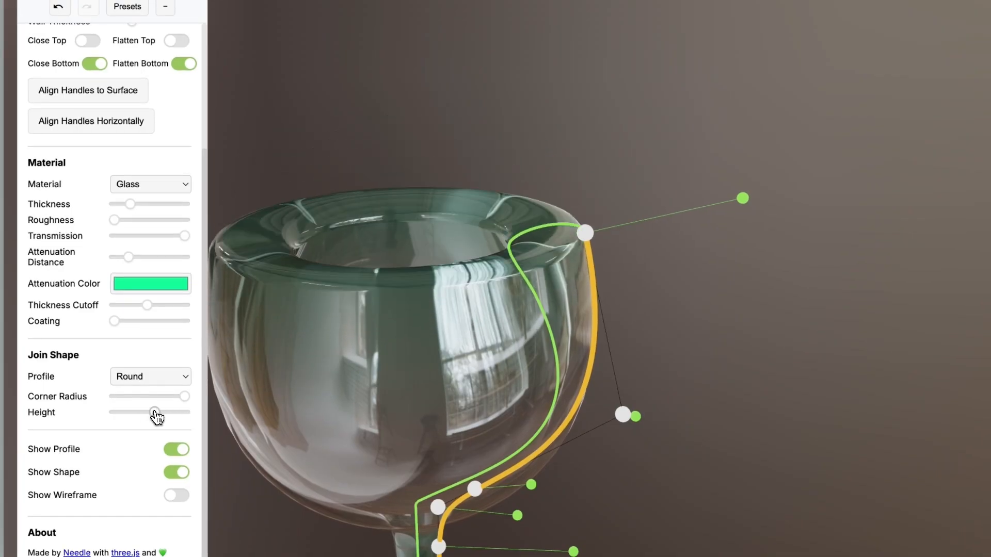
drag(365, 284, 386, 278)
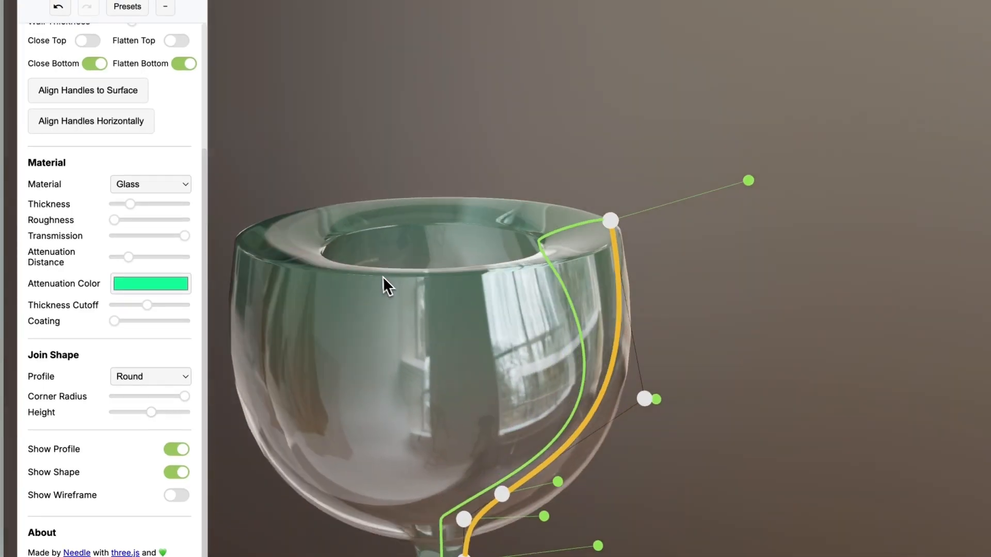
drag(744, 193, 718, 207)
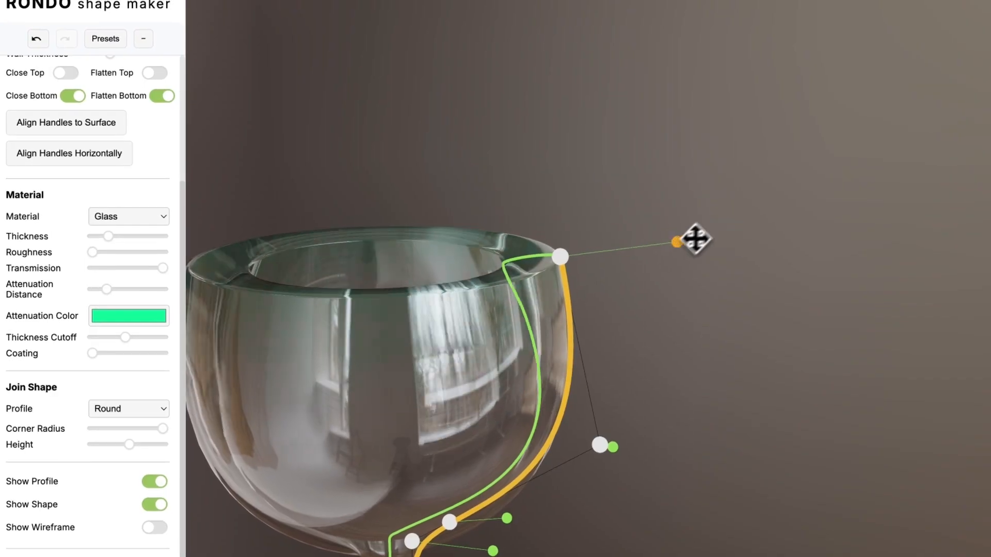
drag(695, 239, 670, 260)
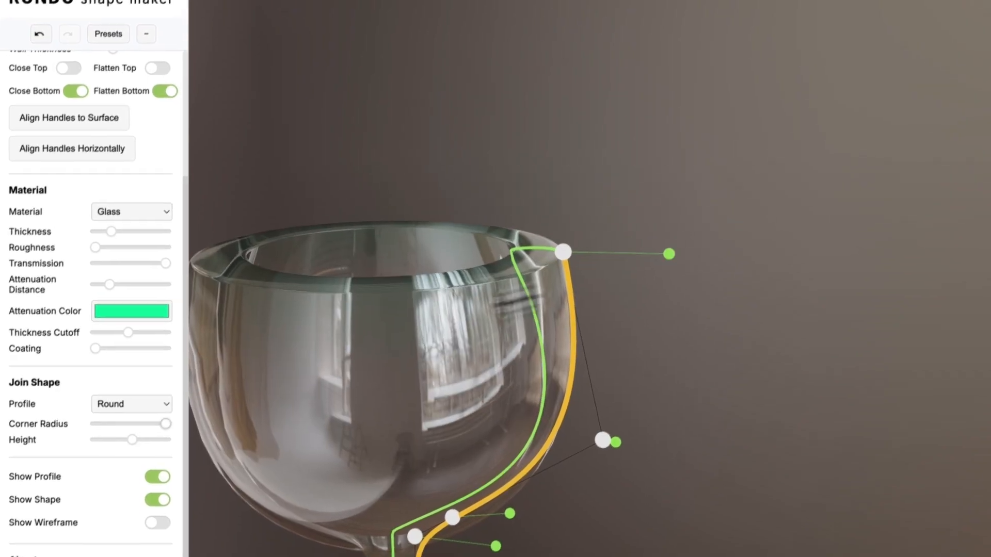
- Raise the join height and change the join shape's profile to Bevel
drag(130, 445, 145, 446)
click(136, 409)
click(153, 391)
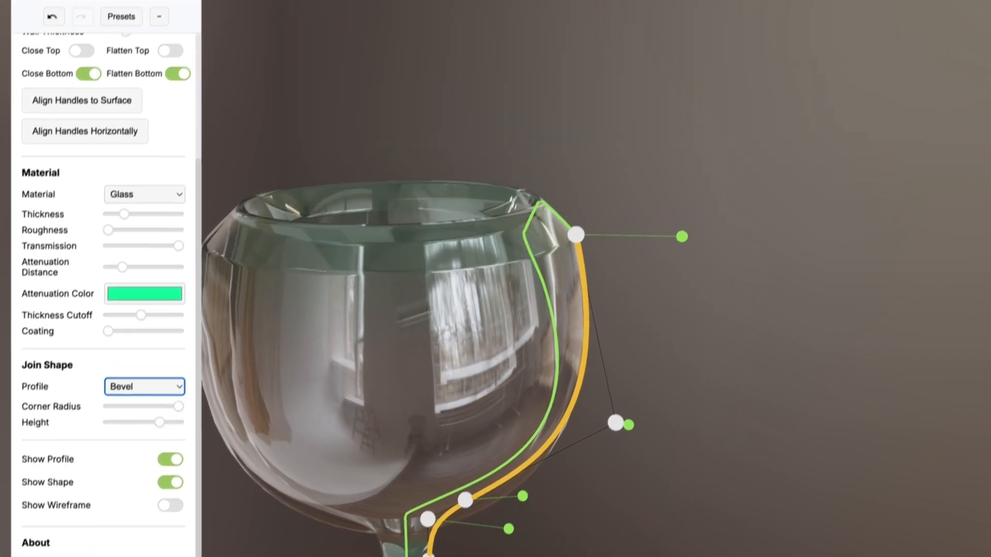
scroll(465, 258, up, 5)
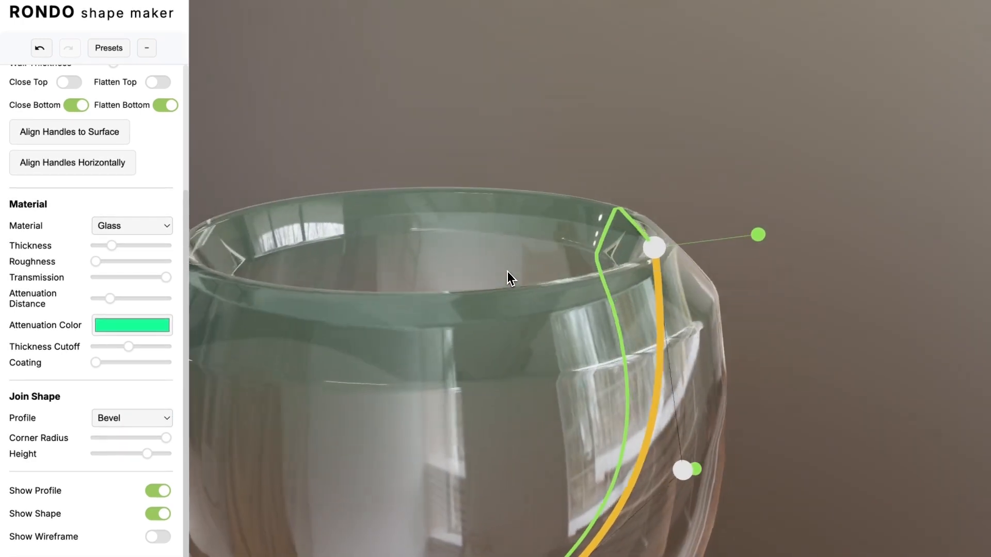
drag(684, 174, 621, 183)
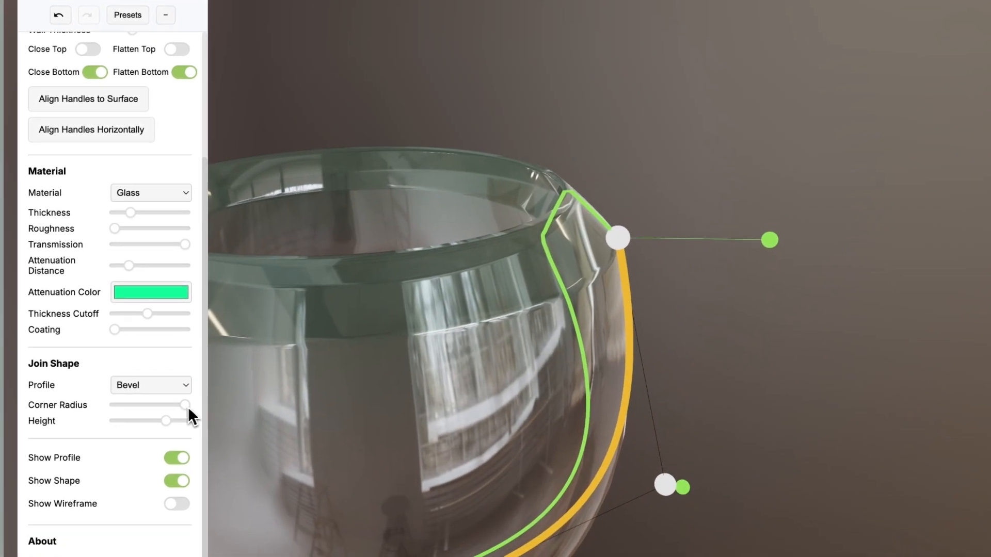
- Try a smaller corner radius on the bevelled rim, and return to the maximum radius and the Round profile
drag(176, 418, 149, 407)
drag(396, 245, 413, 228)
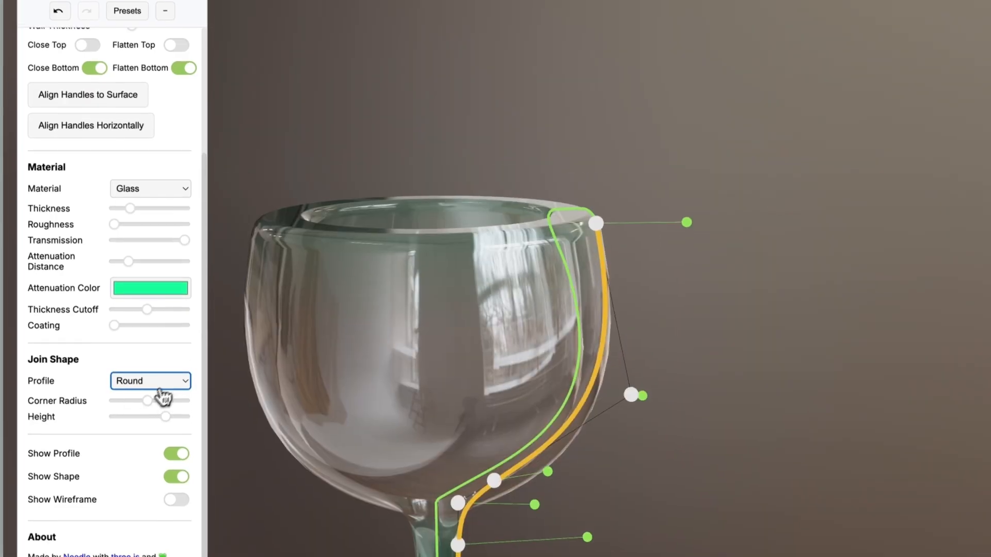
drag(163, 398, 208, 398)
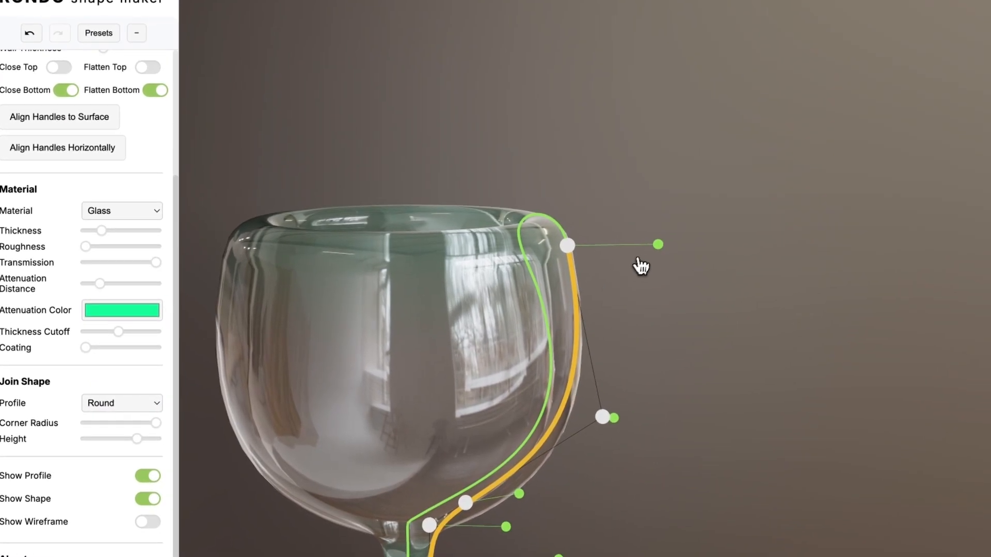
- Shorten the rim's wall handle to thin the bowl's upper wall, and hide the profile
drag(658, 246, 626, 245)
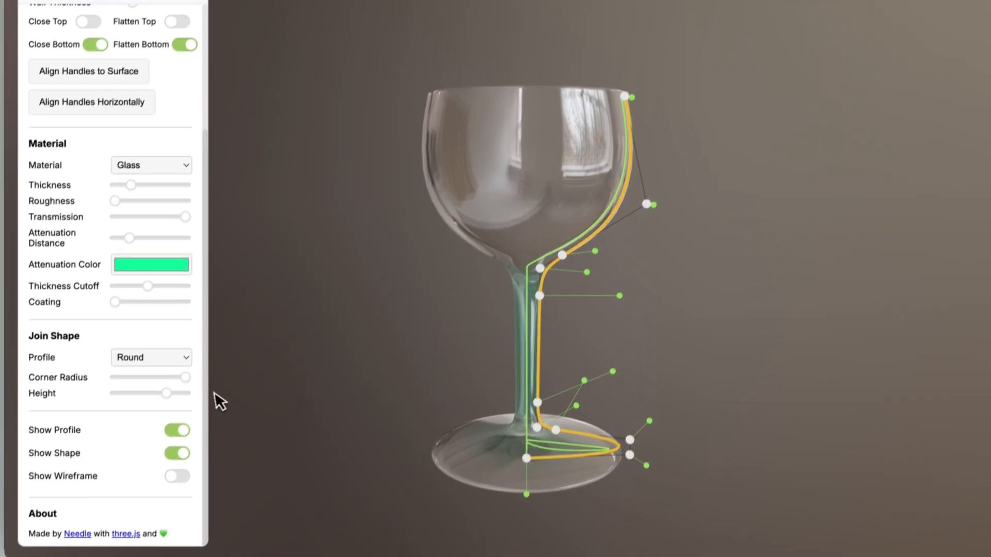
click(186, 421)
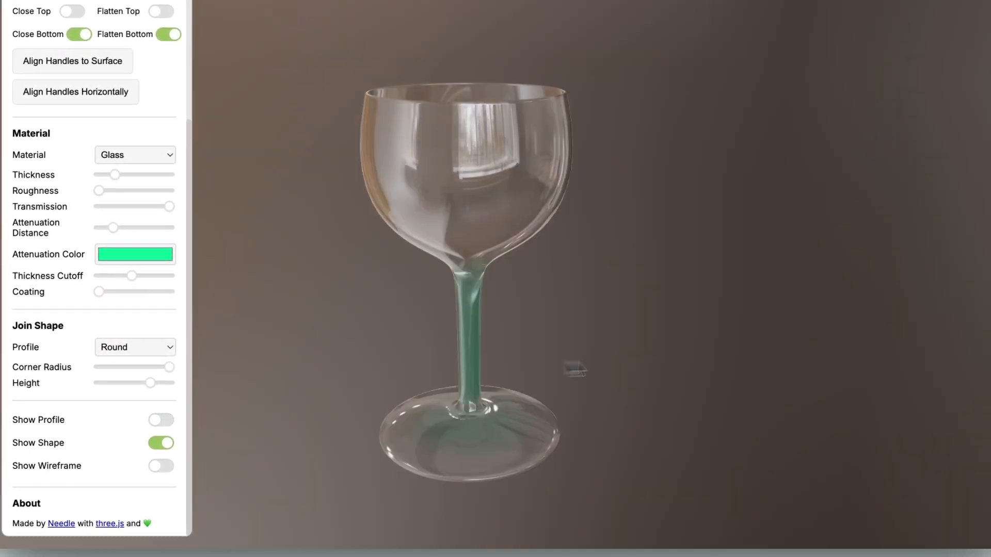
drag(570, 364, 297, 353)
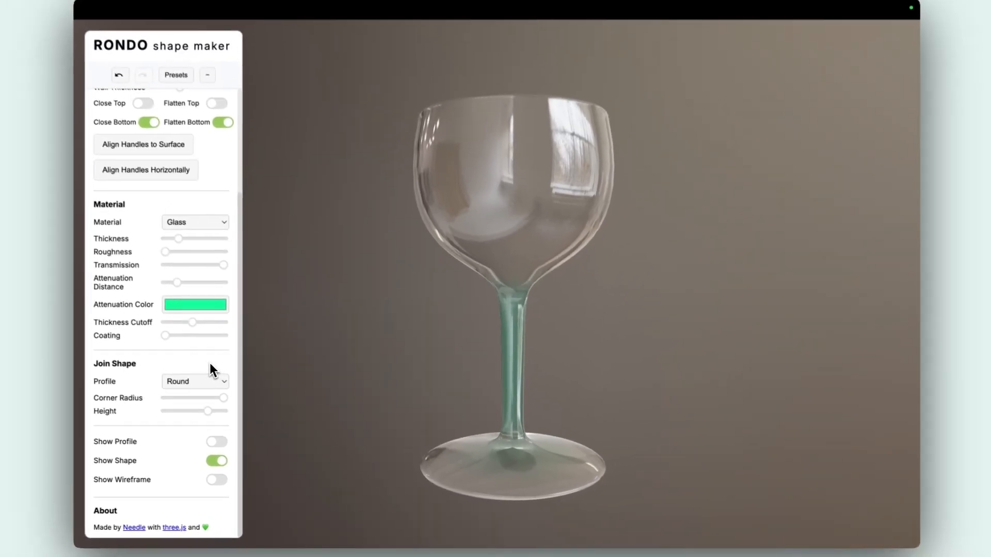
- Reduce the glass material's thickness to its minimum and inspect the stem and foot from several angles
drag(183, 244, 100, 242)
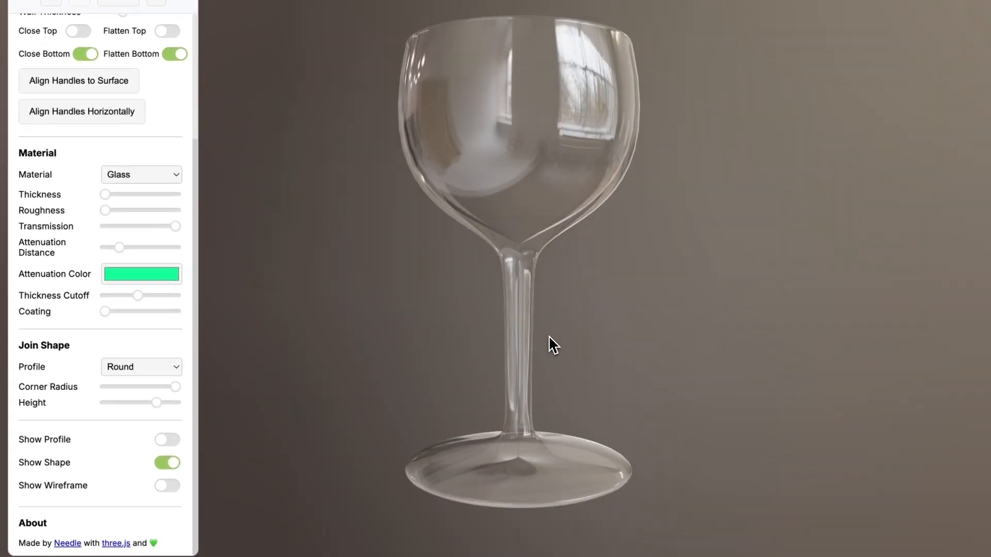
scroll(557, 335, up, 5)
mouse_move(578, 277)
mouse_down()
mouse_move(547, 276)
mouse_move(571, 280)
mouse_up()
mouse_move(608, 359)
mouse_down()
mouse_move(583, 350)
mouse_move(596, 346)
mouse_up()
scroll(576, 359, down, 2)
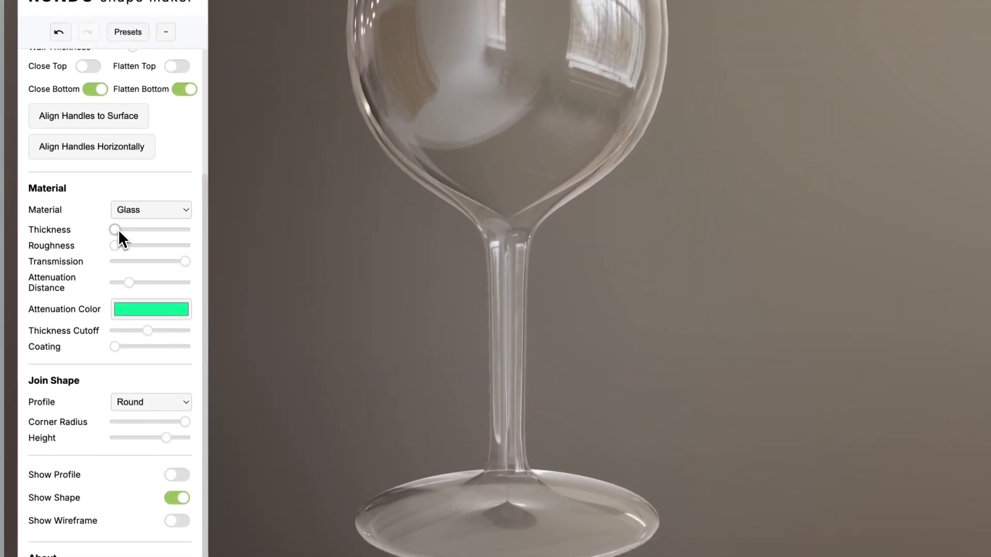
drag(454, 361, 483, 357)
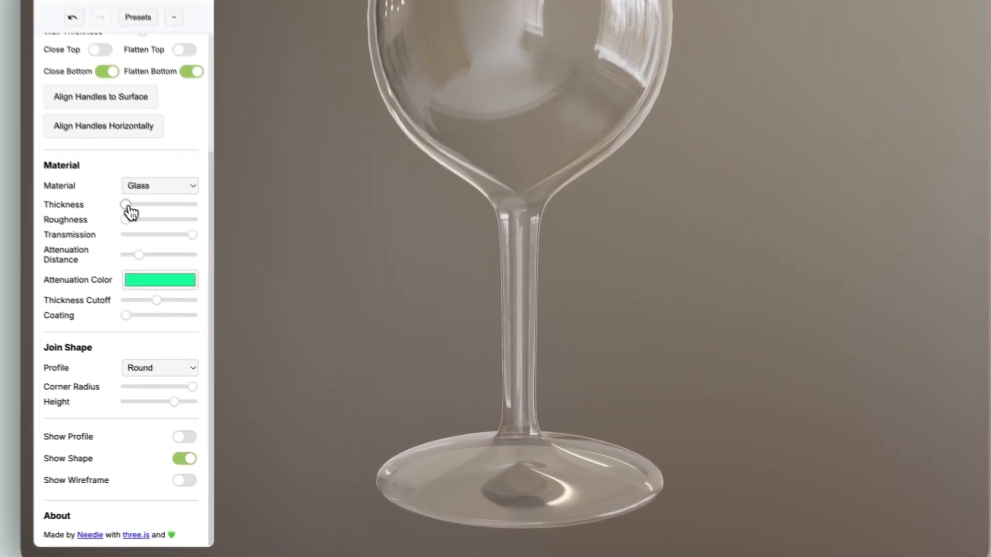
- Raise the glass material's thickness to about the middle and shorten the attenuation distance to deepen the stem's green tint
drag(127, 205, 149, 193)
drag(591, 202, 580, 217)
scroll(530, 311, down, 5)
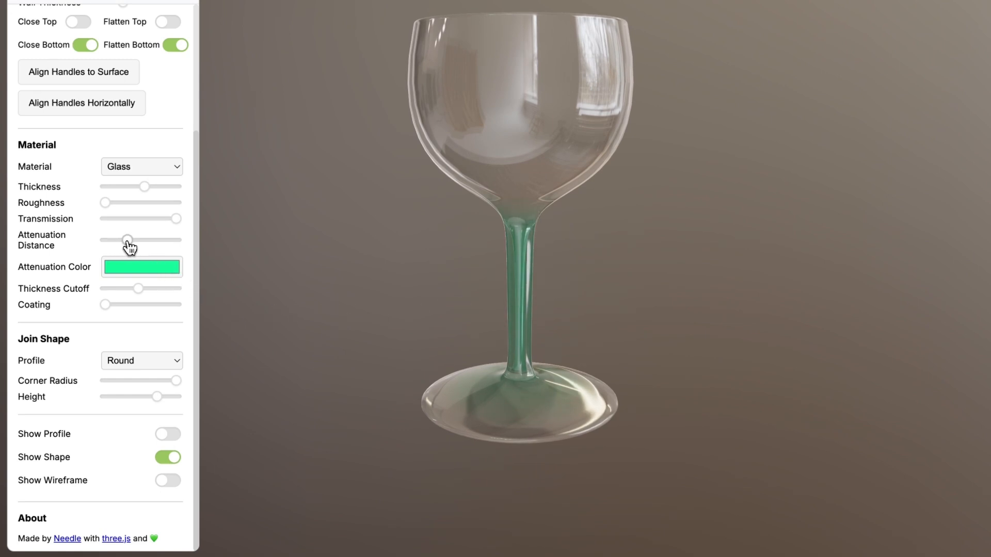
drag(157, 242, 118, 244)
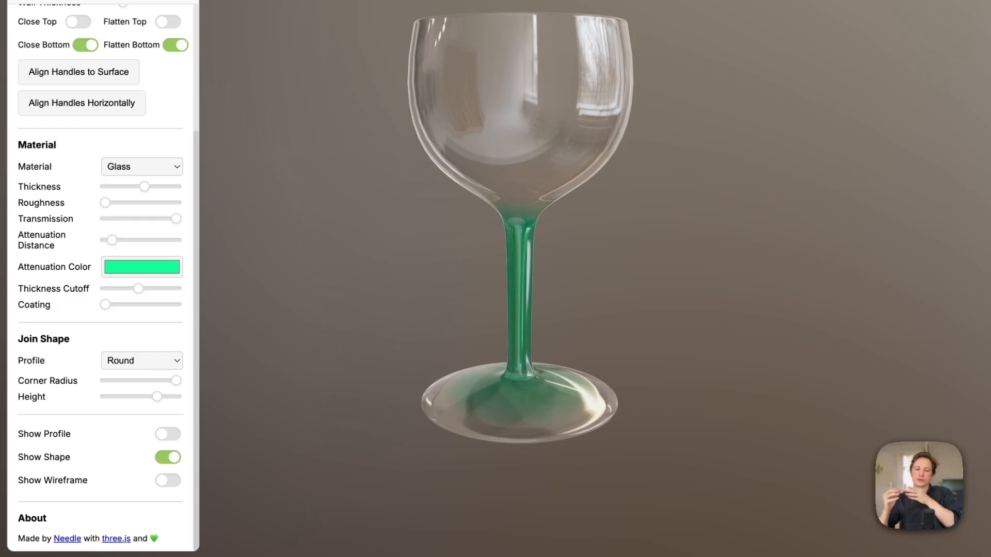
- Set the glass material's attenuation distance close to its minimum and inspect the tinted stem and foot up close from several angles
drag(278, 266, 285, 262)
drag(150, 239, 113, 237)
scroll(413, 324, up, 4)
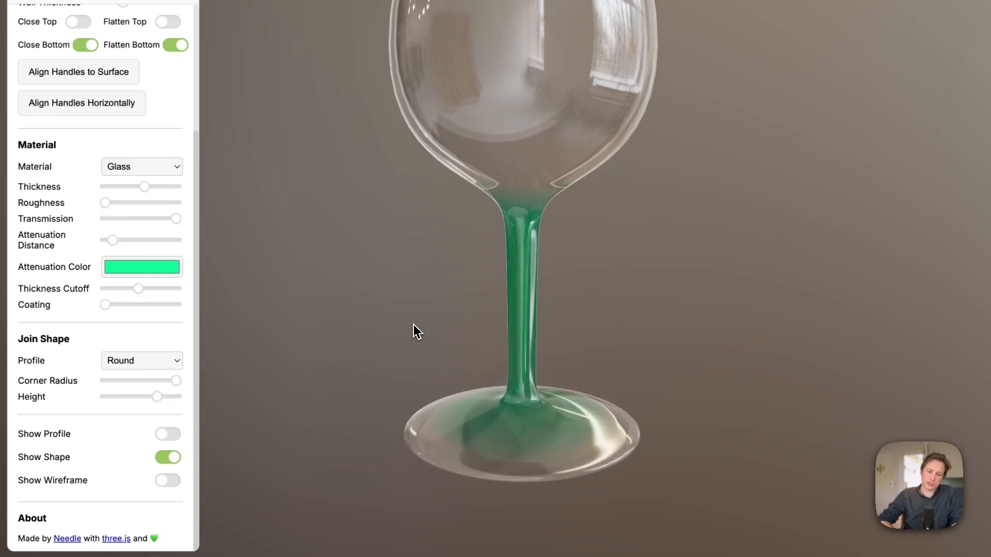
drag(414, 324, 411, 318)
right_drag(411, 318, 398, 370)
drag(514, 358, 481, 356)
- Lengthen the attenuation distance slightly, try the minimum thickness cutoff, and set the cutoff to about a third of its range
drag(113, 240, 117, 242)
drag(140, 289, 111, 290)
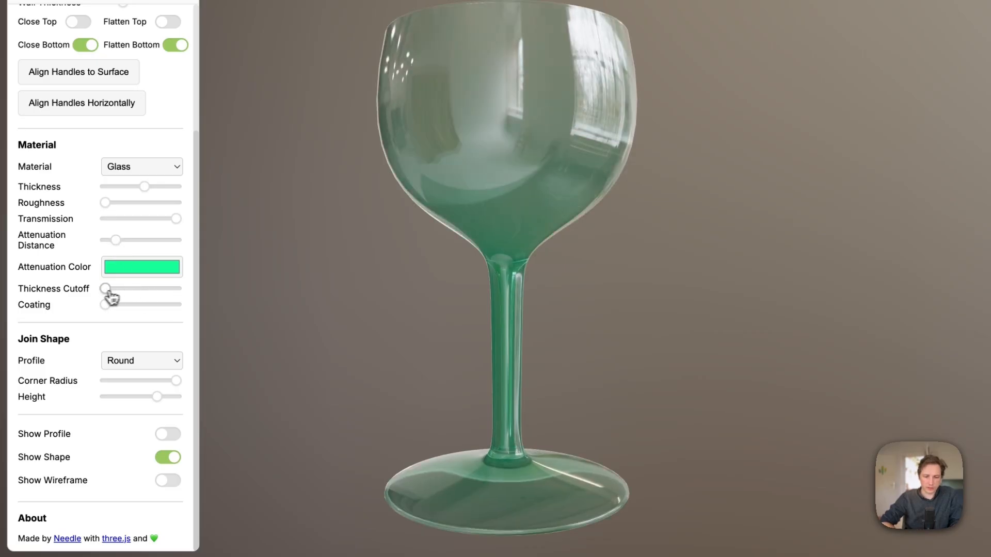
drag(112, 290, 132, 289)
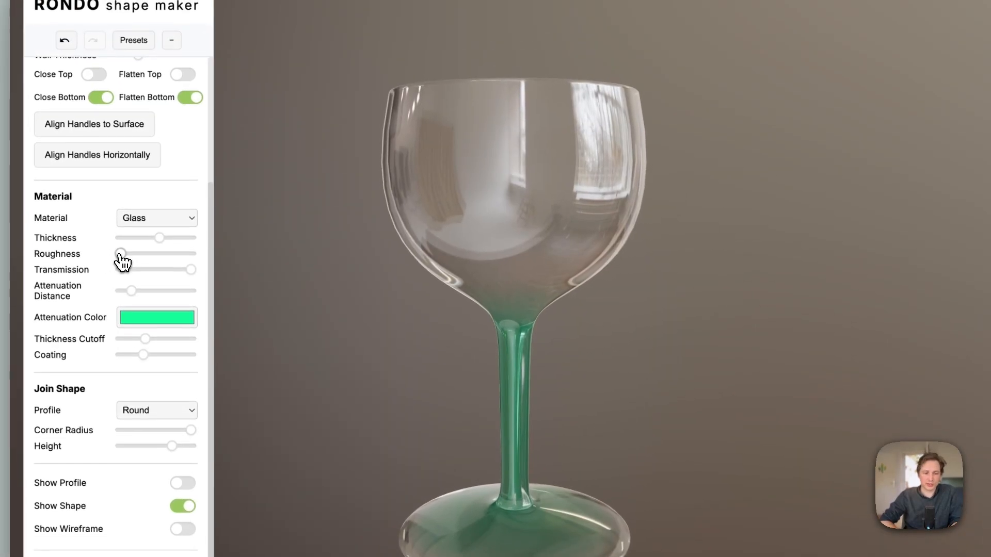
- Try a frosted finish with roughness at about a third, add about a third of coating, and raise the material thickness to about three quarters
drag(120, 255, 146, 253)
drag(413, 209, 356, 202)
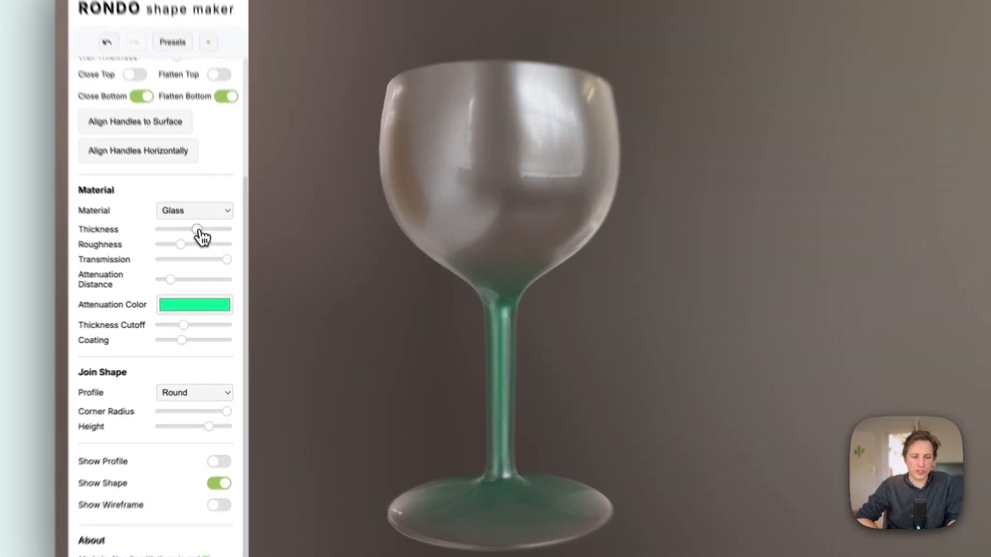
mouse_move(202, 245)
mouse_down()
mouse_move(186, 244)
mouse_move(216, 245)
mouse_up()
drag(206, 204, 175, 225)
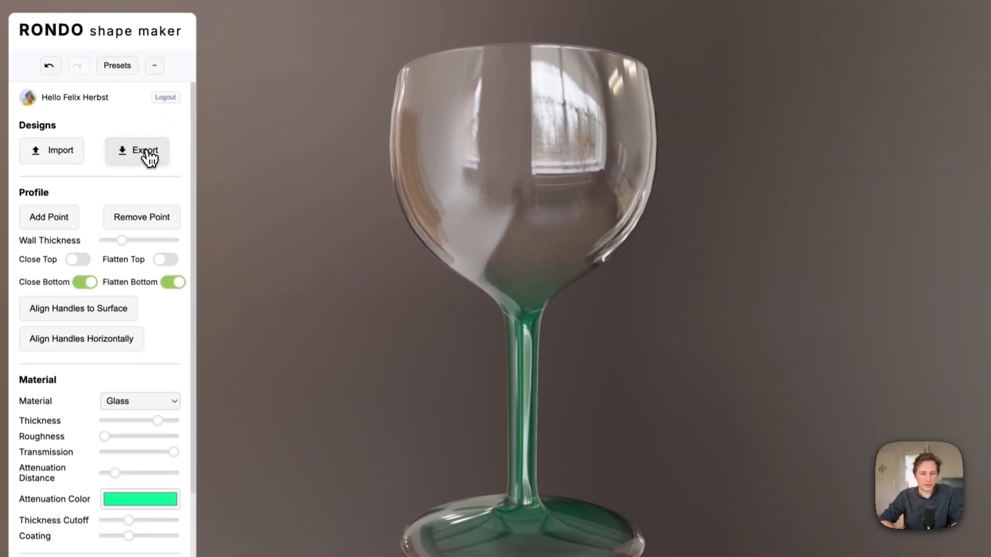
- Export the wine glass as a GLB model and inspect its bowl and stem in Needle Viewer
click(148, 155)
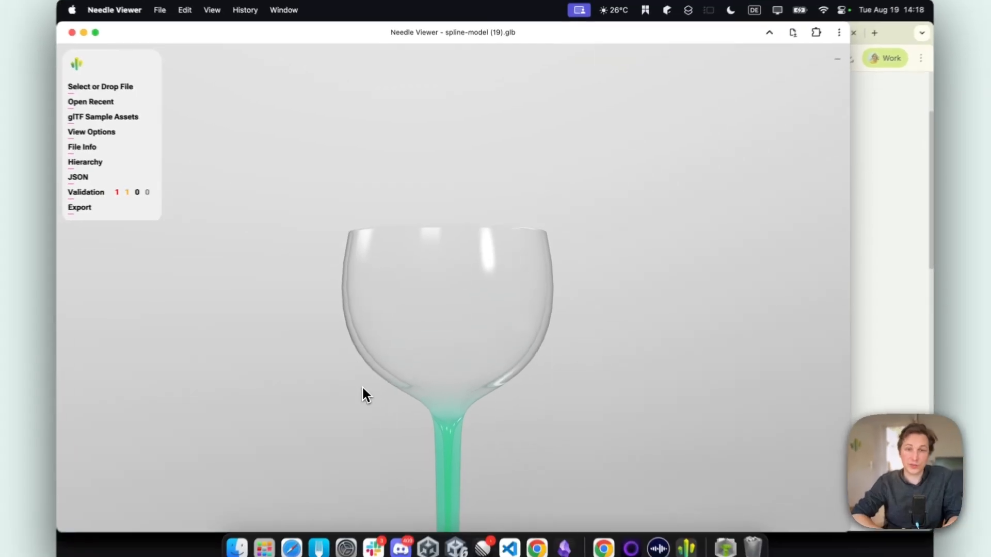
scroll(458, 378, up, 5)
drag(519, 381, 347, 369)
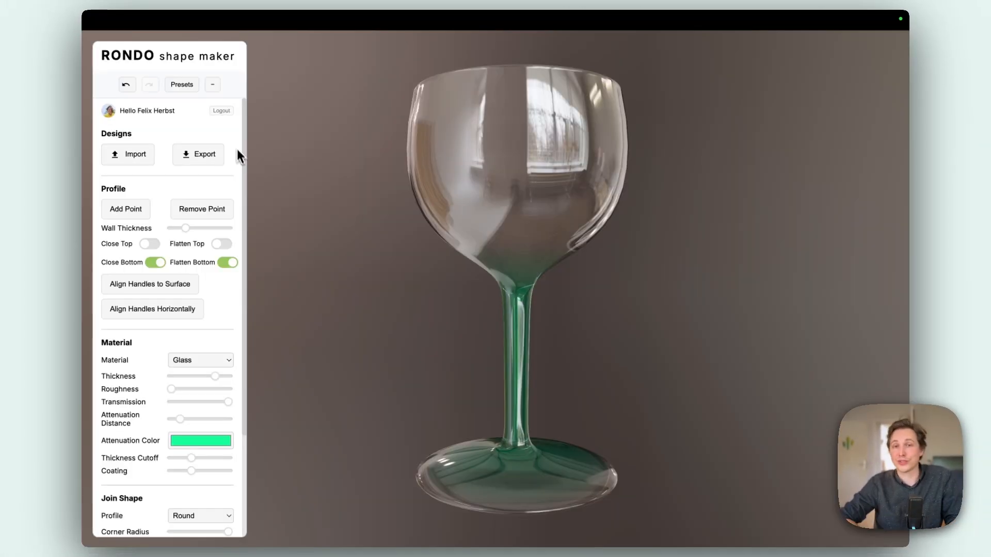